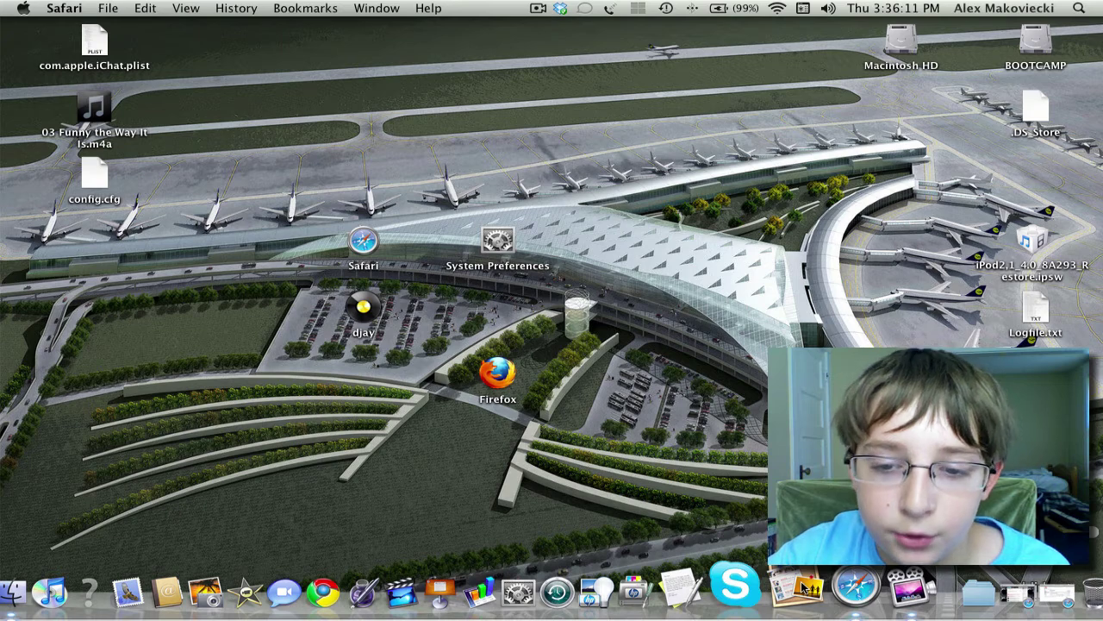
left_click(801, 586)
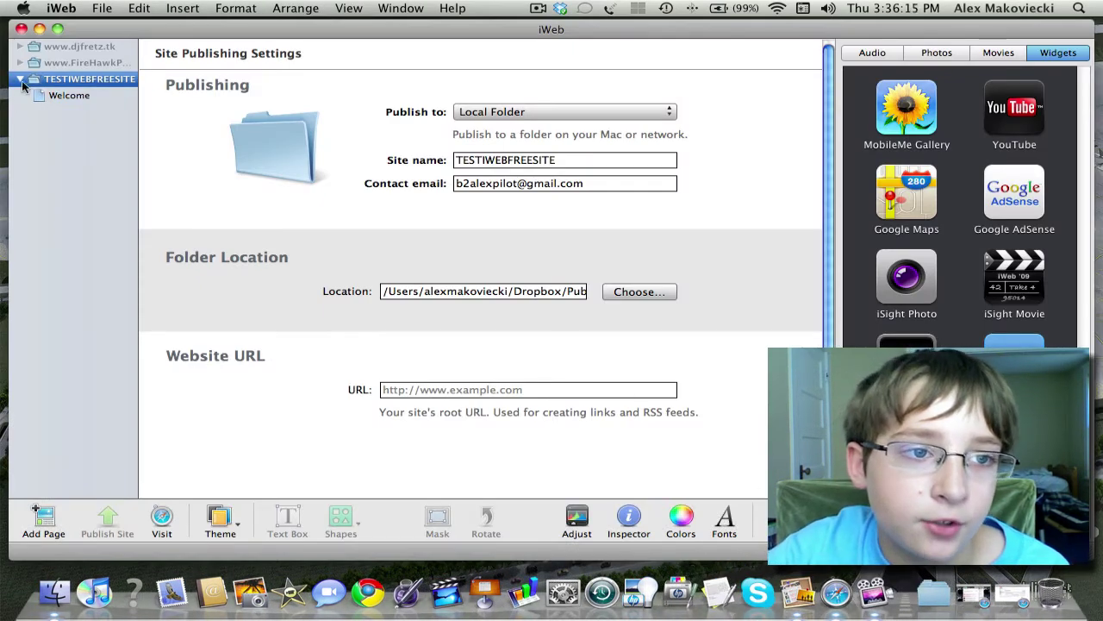
right_click(53, 78)
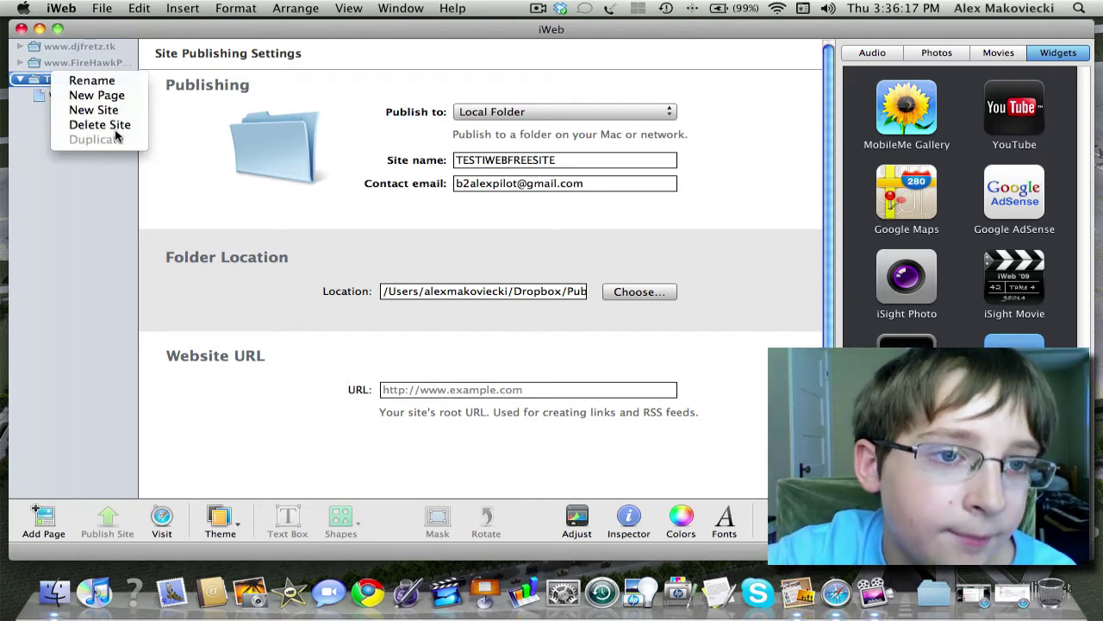
left_click(116, 129)
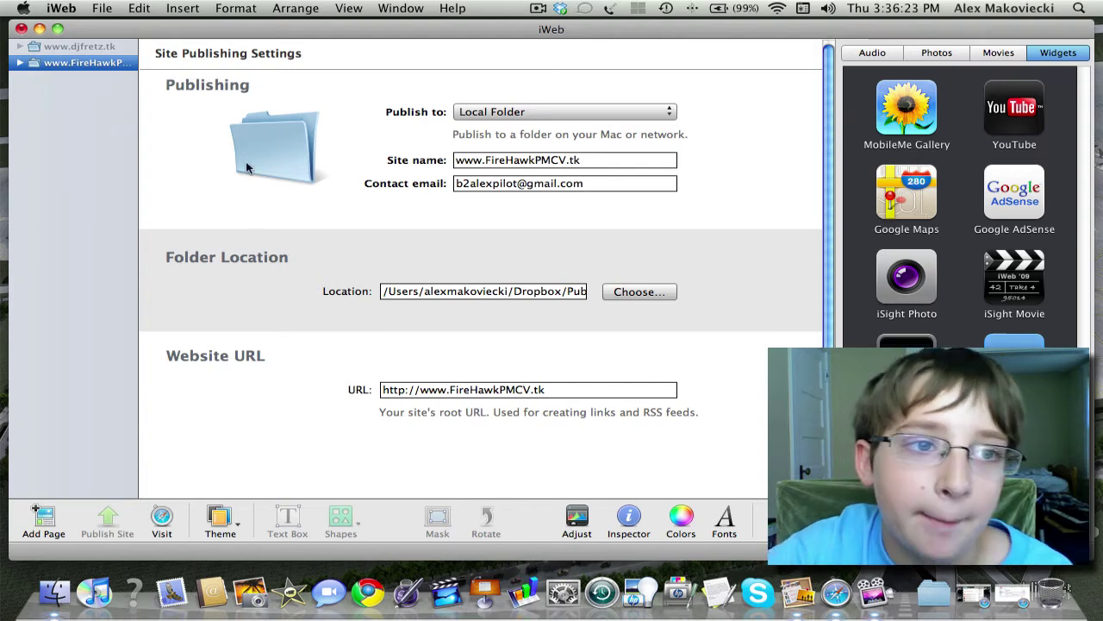
Create a new iWeb site from the White theme's Welcome template and select it in the sidebar.
left_click(101, 7)
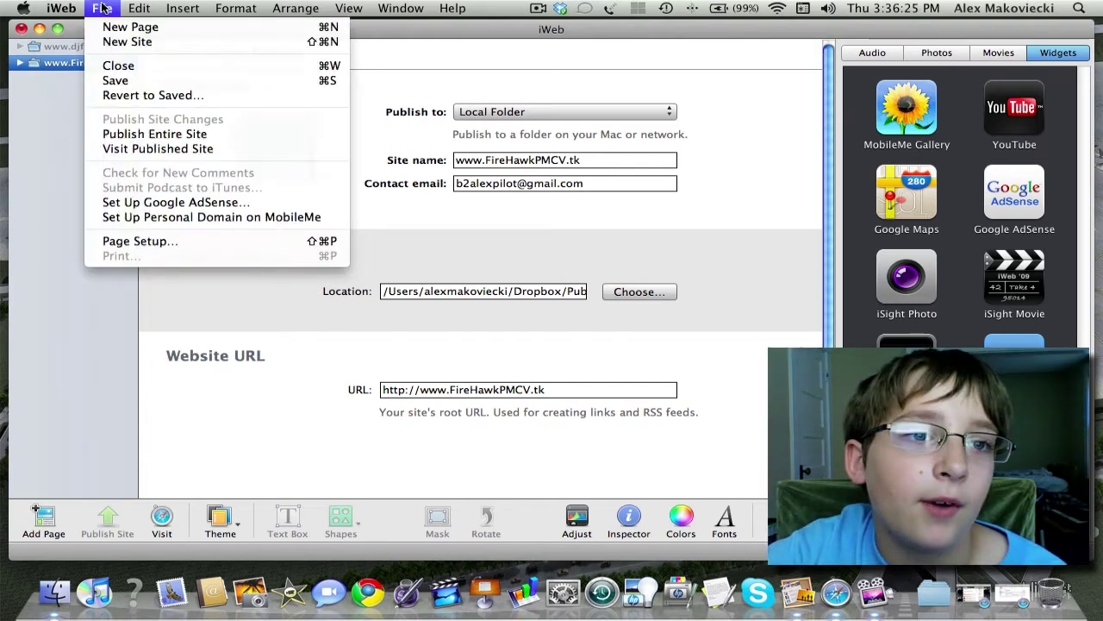
left_click(127, 42)
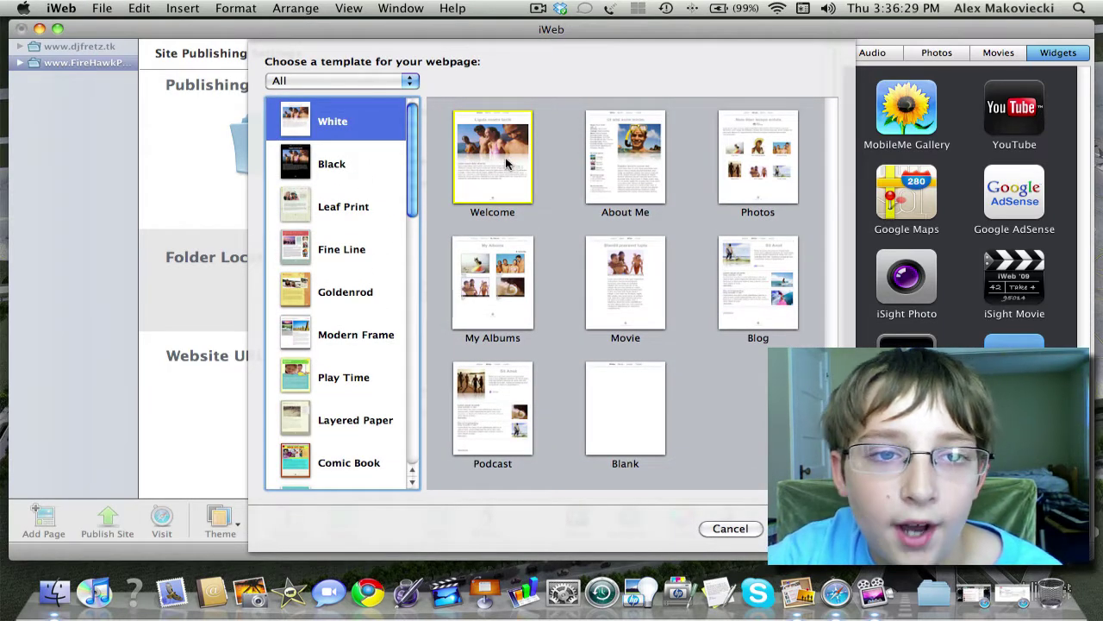
left_click(482, 169)
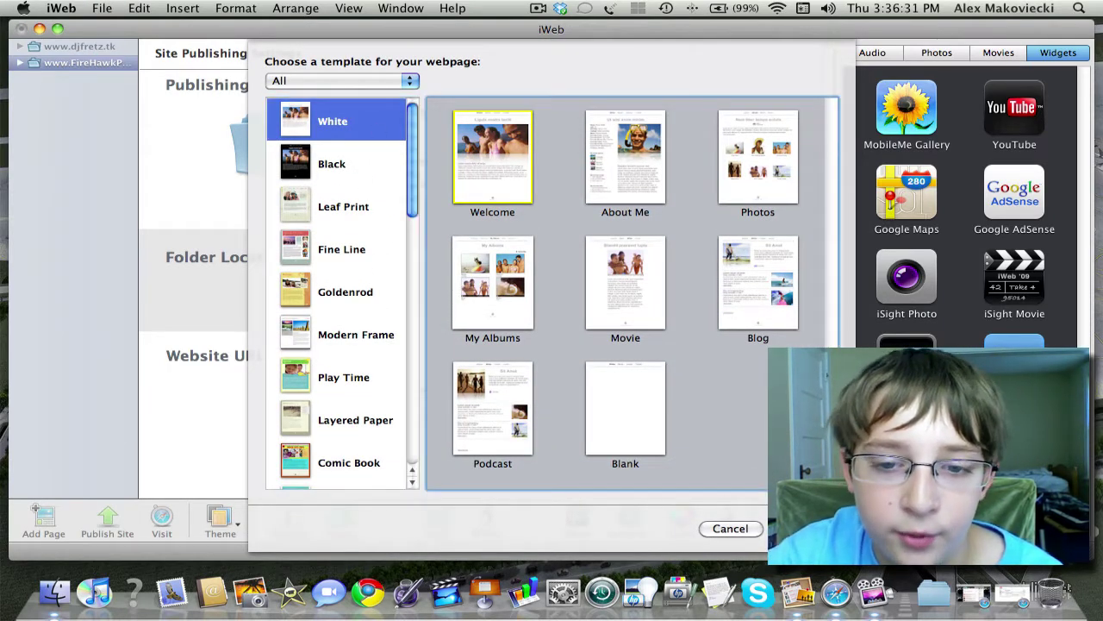
key("Return")
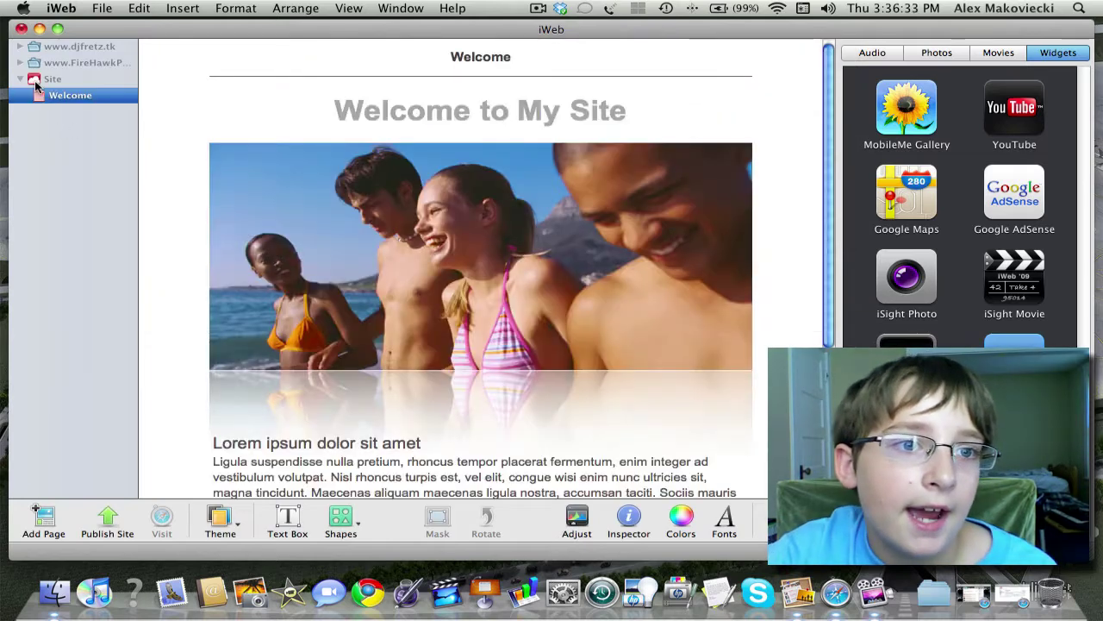
left_click(43, 80)
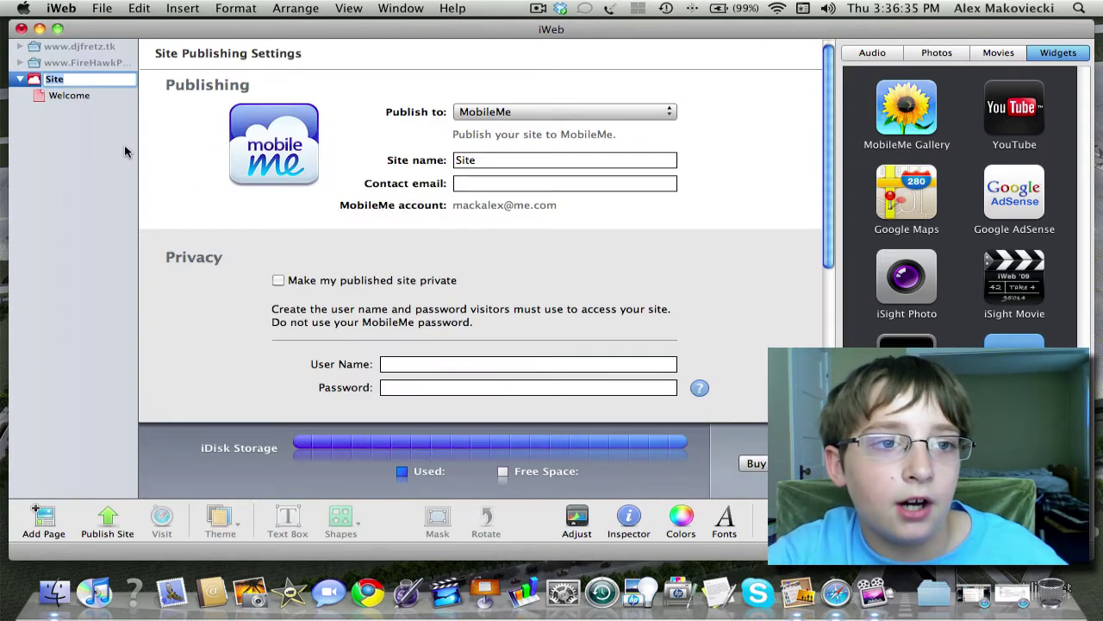
Set the site to publish to a Local Folder and name it APPLETESTSITE.
left_click(509, 118)
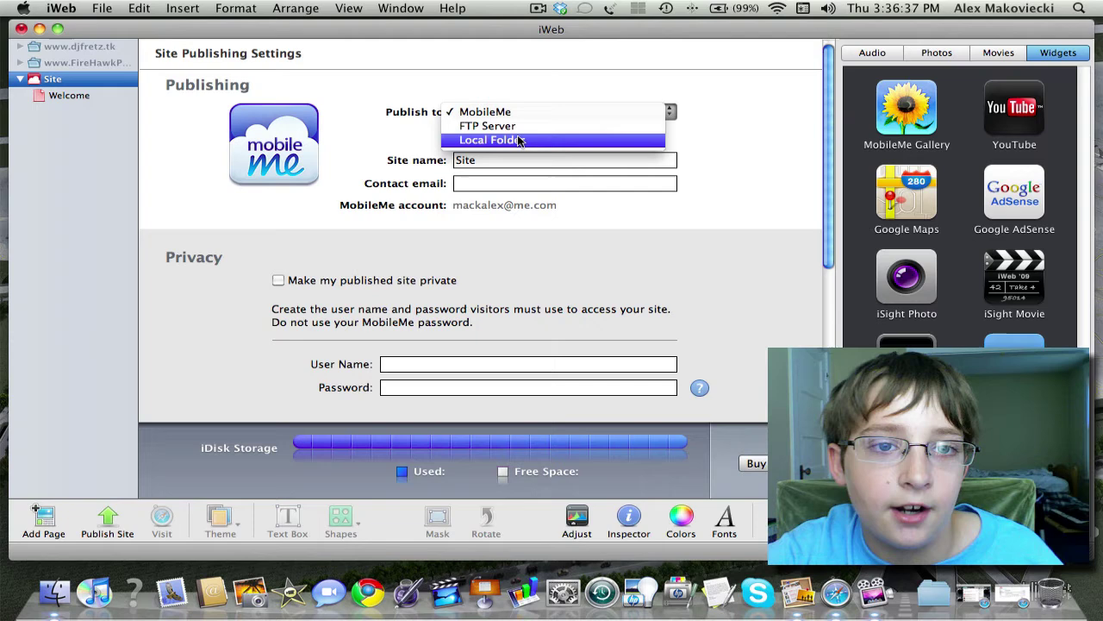
left_click(515, 140)
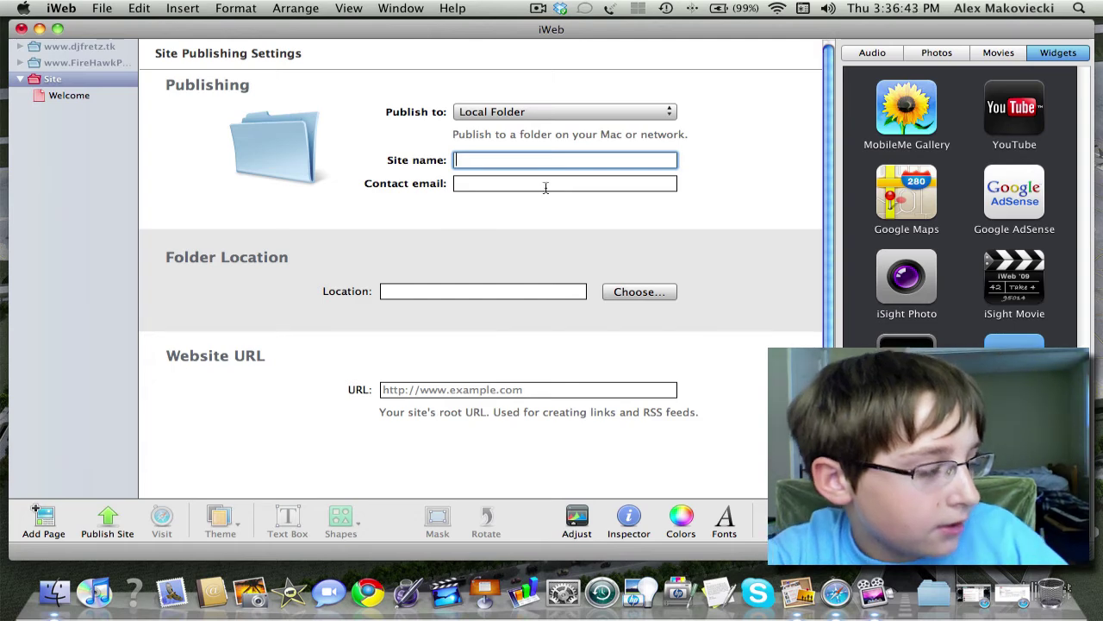
type("APpl")
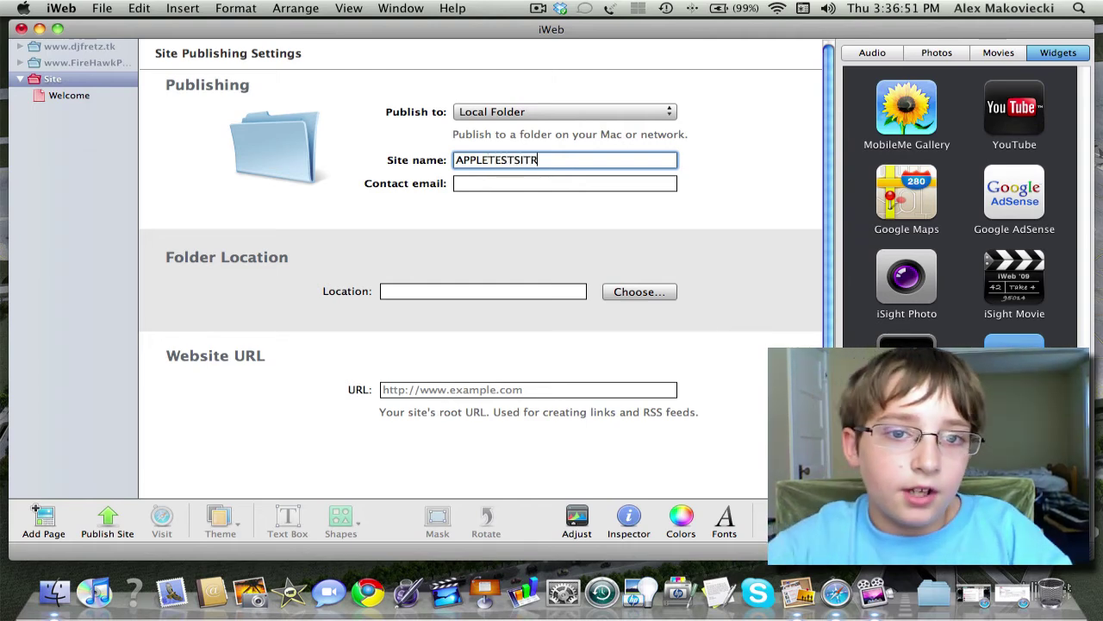
left_click(463, 186)
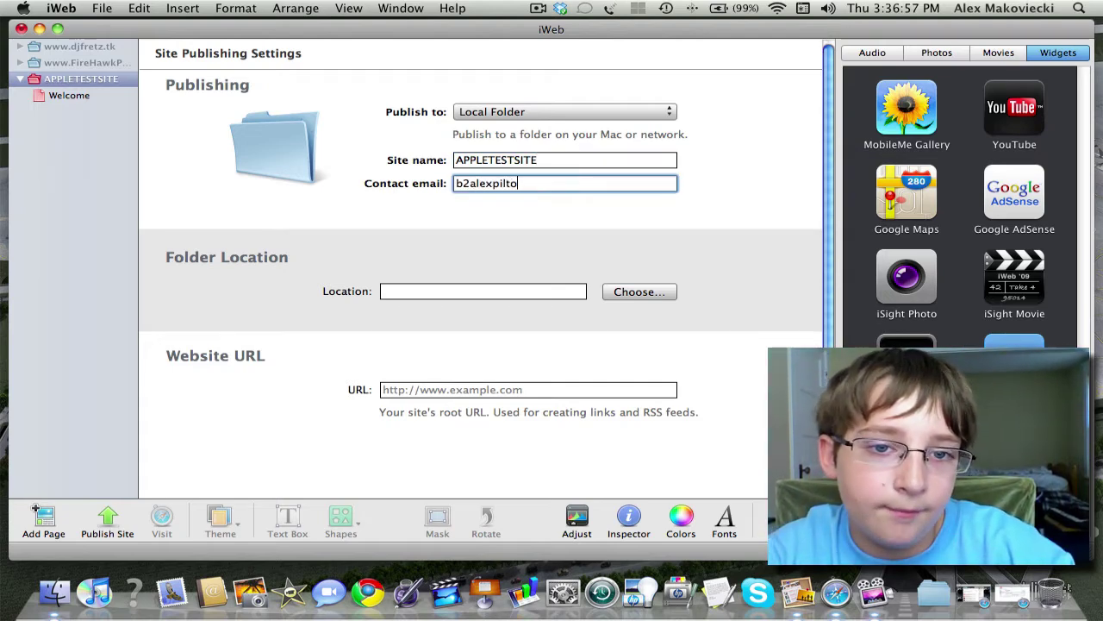
key("BackSpace")
key("BackSpace")
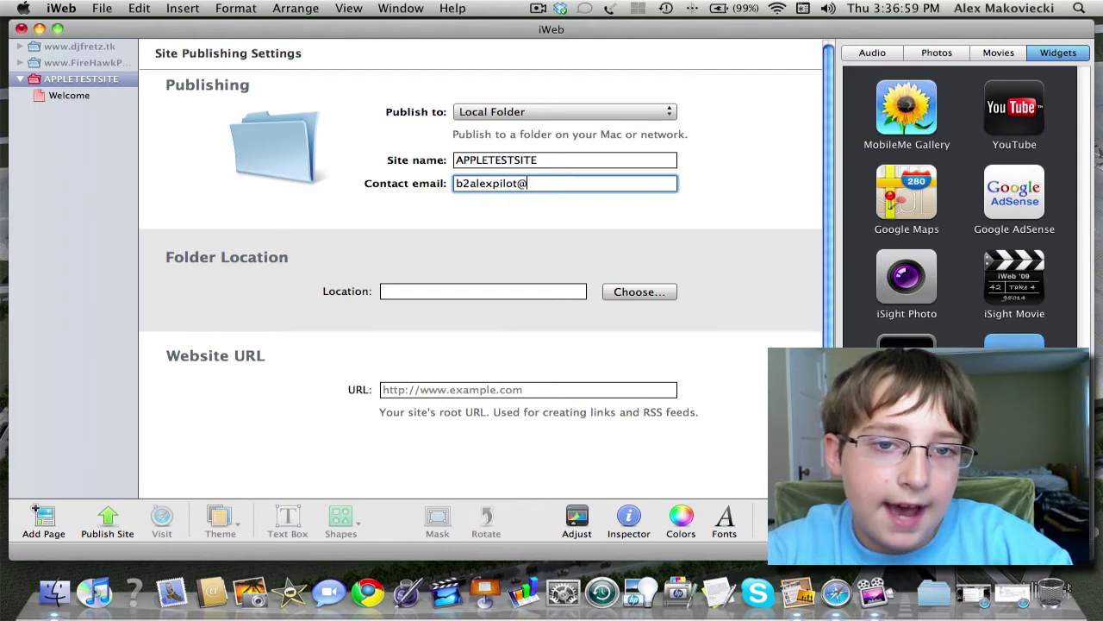
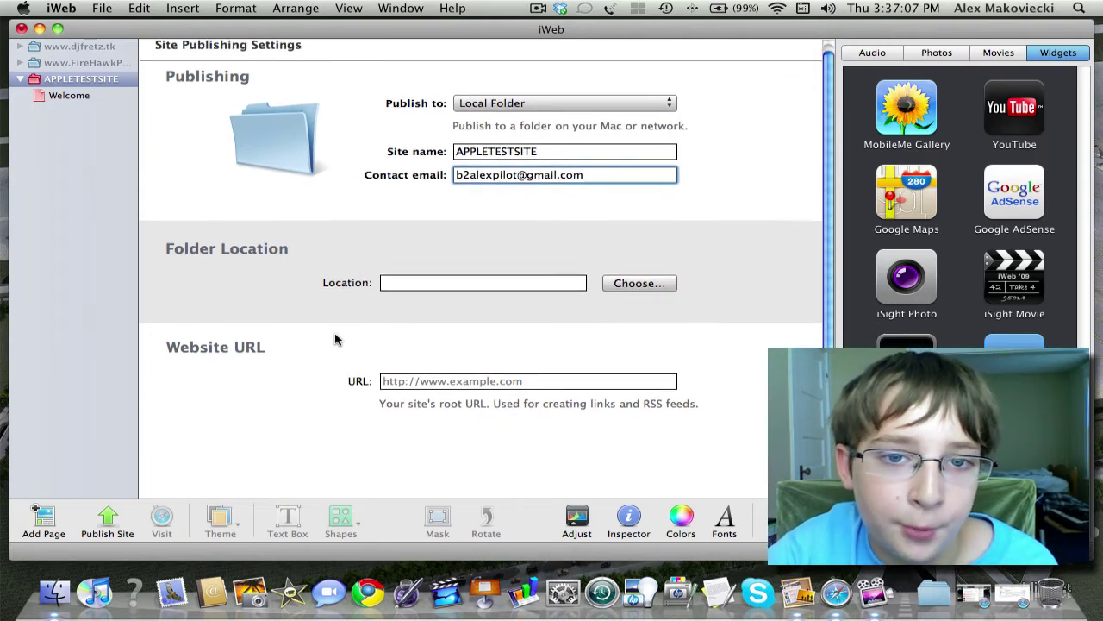
scroll(336, 337, "down", 2)
scroll(336, 337, "up", 2)
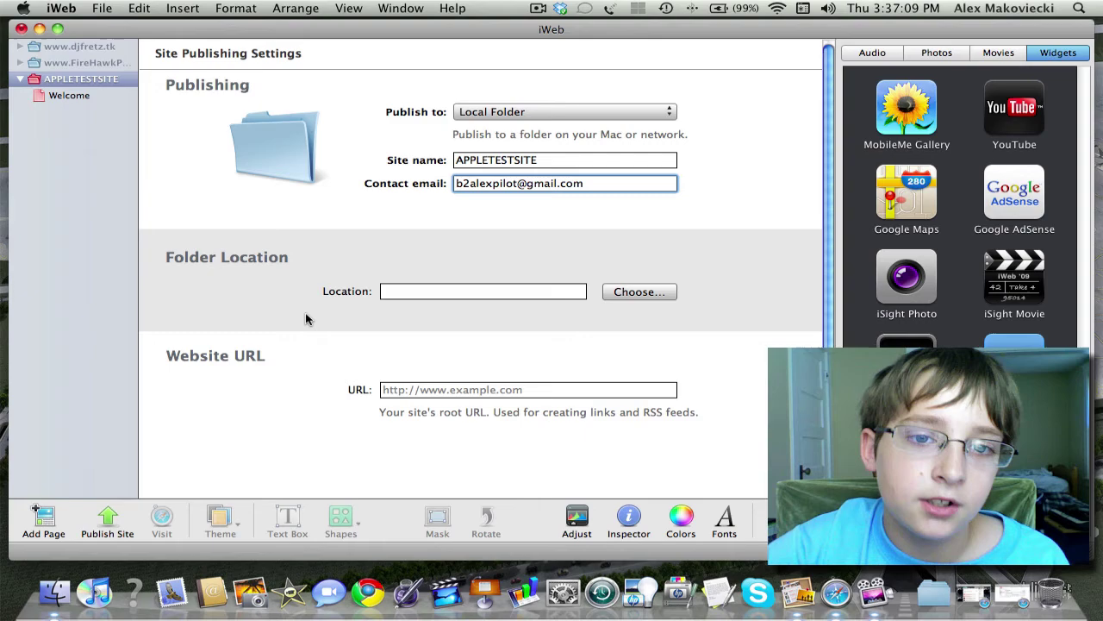
Switch from iWeb to Safari and search Google for dropbox in a new tab.
left_click(39, 29)
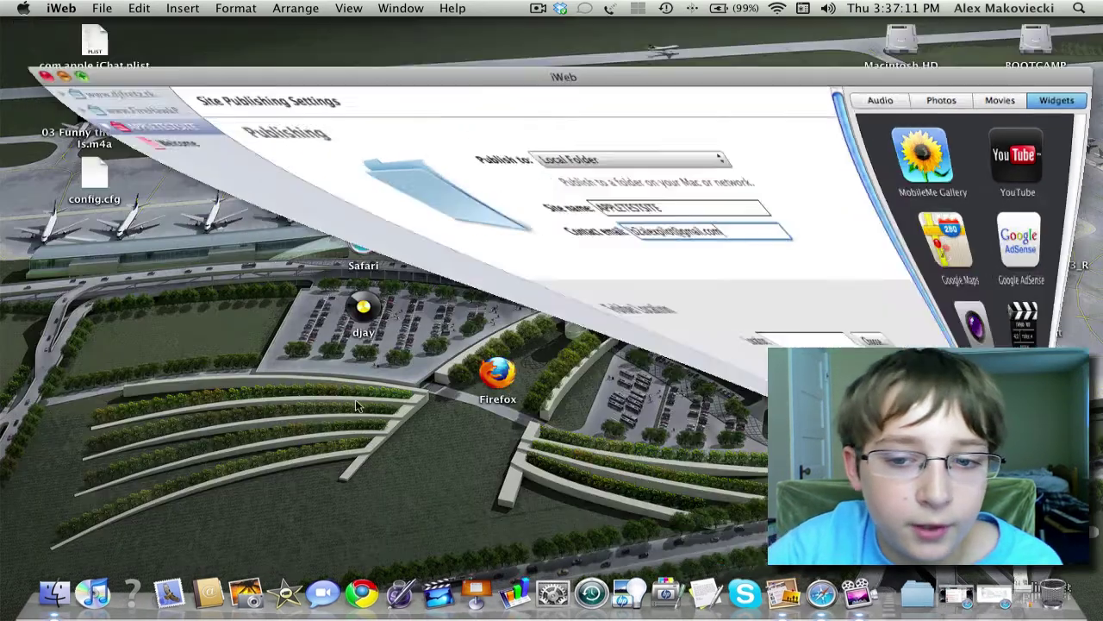
left_click(1000, 593)
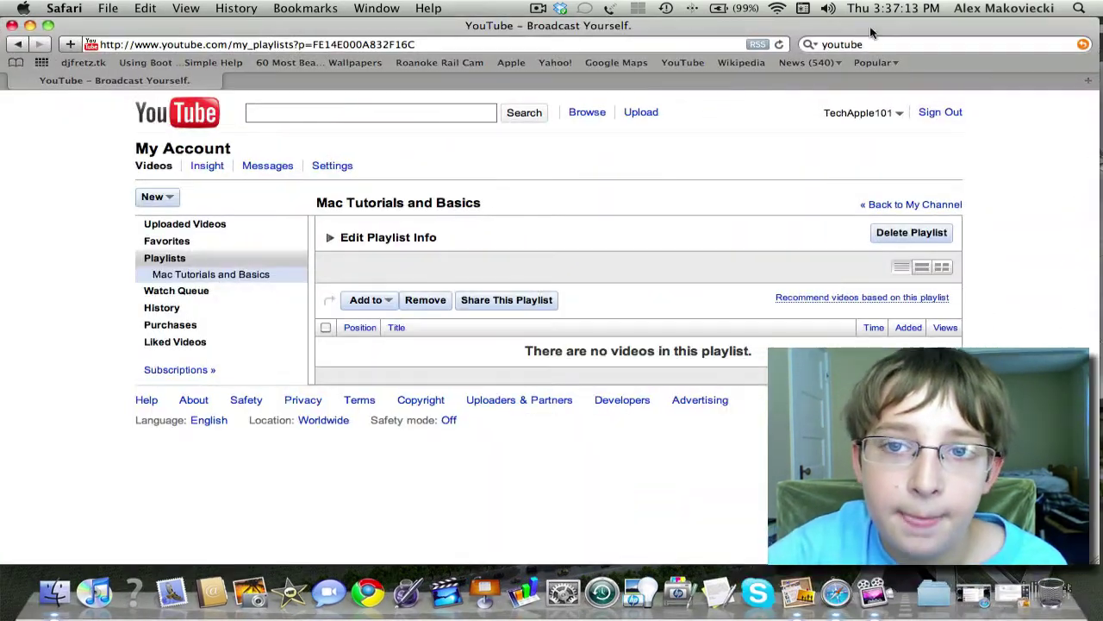
left_click(1088, 80)
left_click(882, 44)
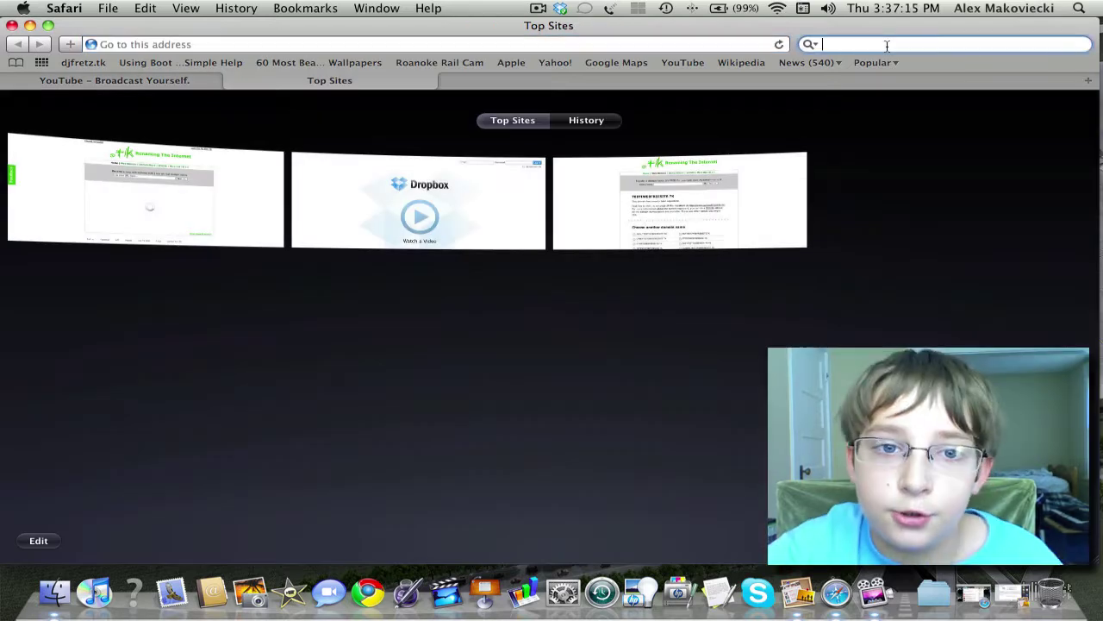
type("dropb")
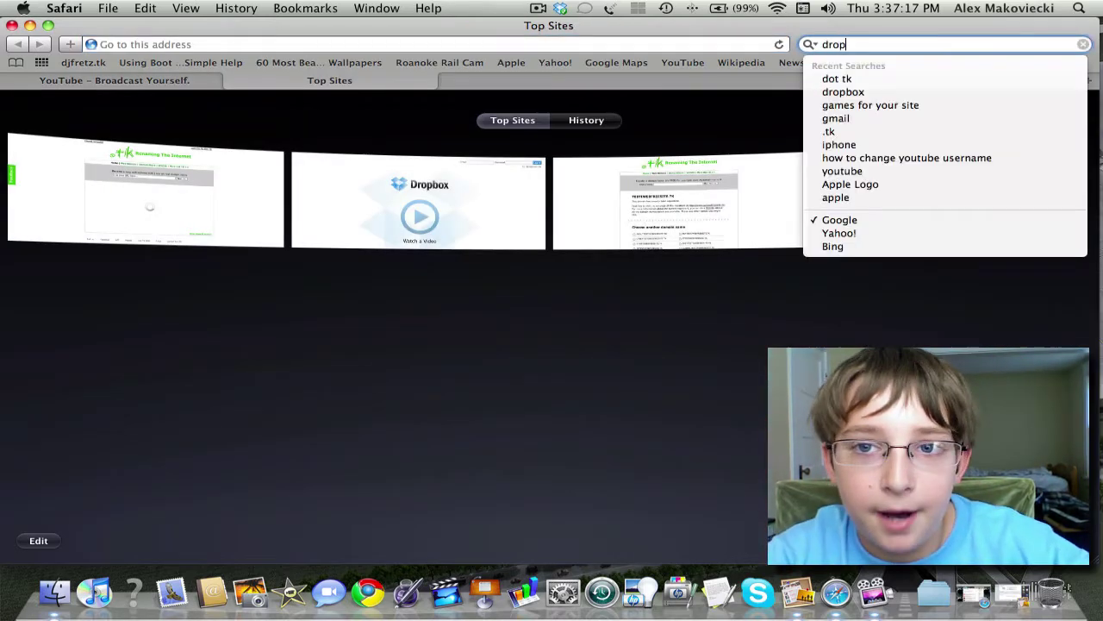
type("ox")
key("Return")
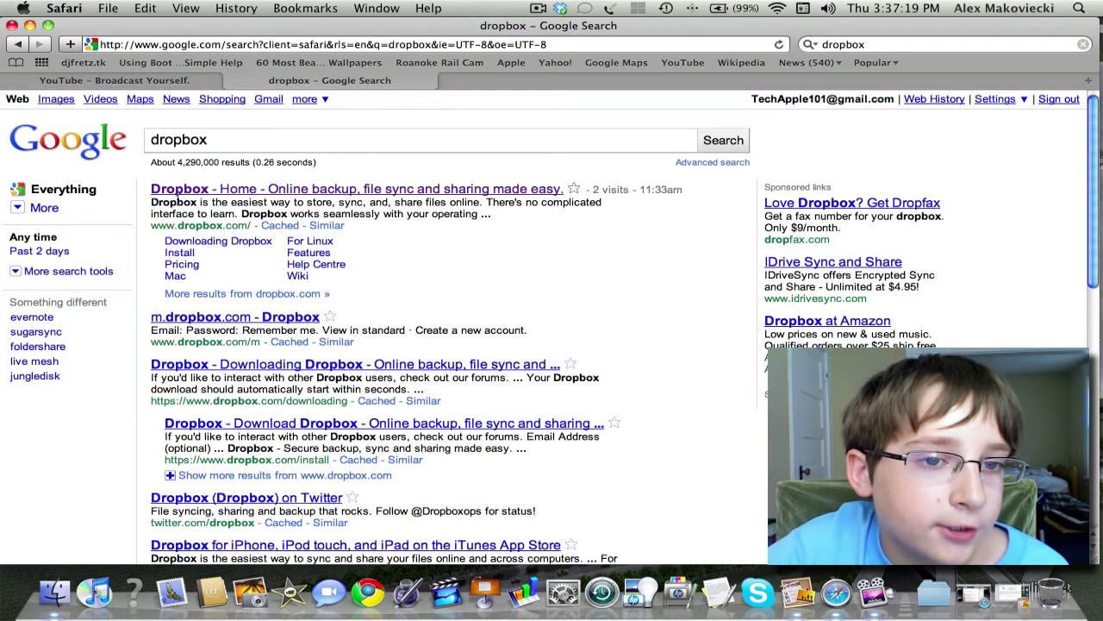
Open the Dropbox homepage from the results, then minimize Safari.
left_click(175, 190)
scroll(518, 418, "down", 2)
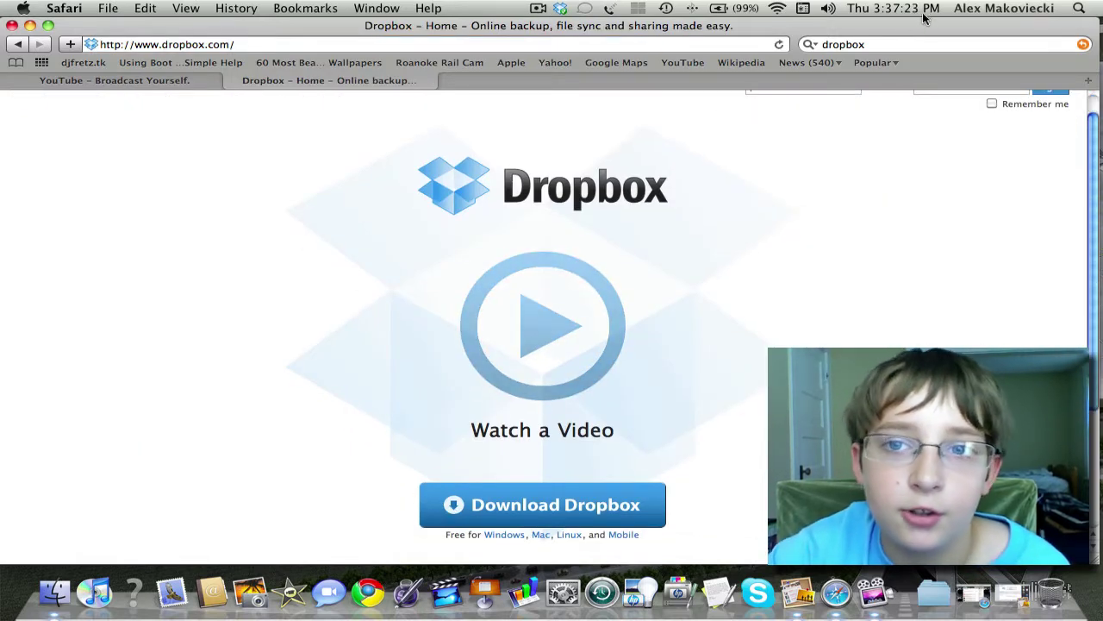
left_click(30, 25)
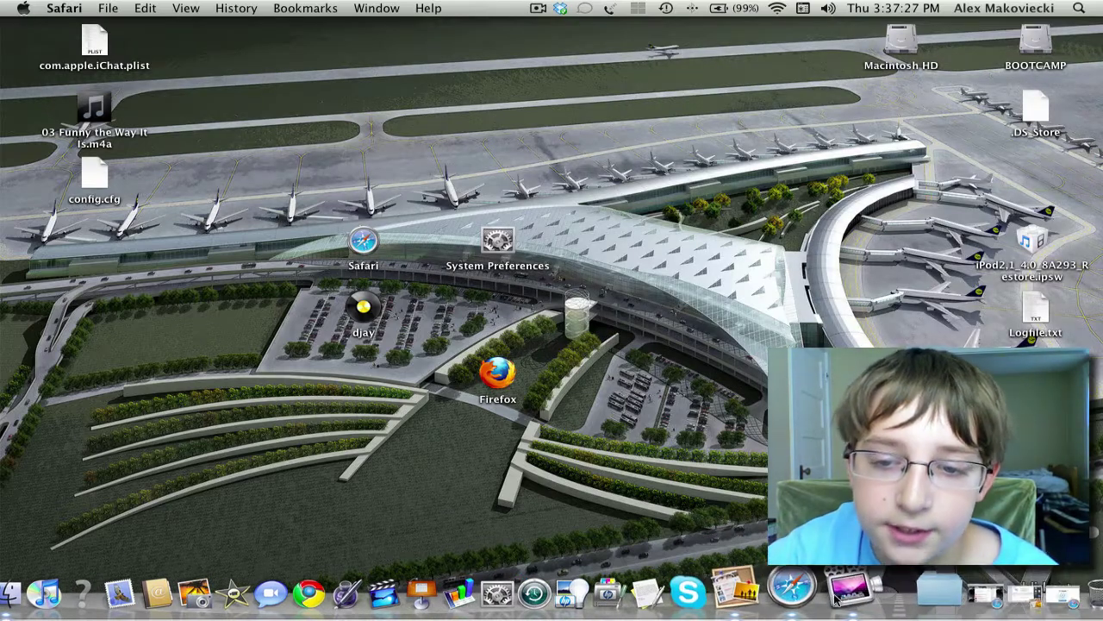
Choose a new APPLETESTSITE folder inside Dropbox's Public folder as the publish location.
left_click(788, 603)
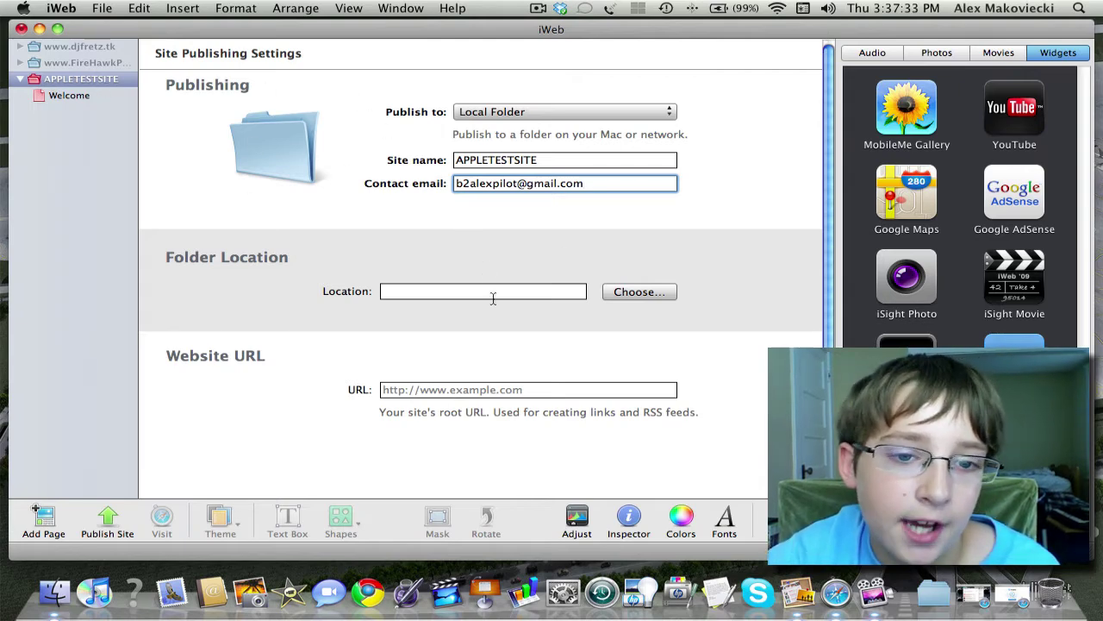
left_click(638, 292)
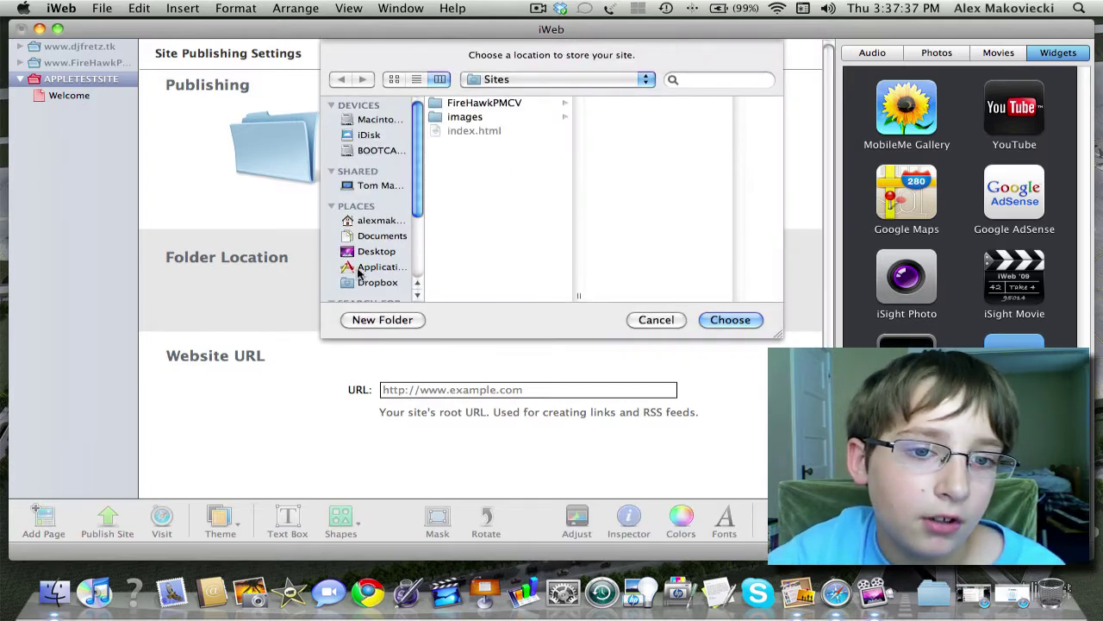
left_click(370, 282)
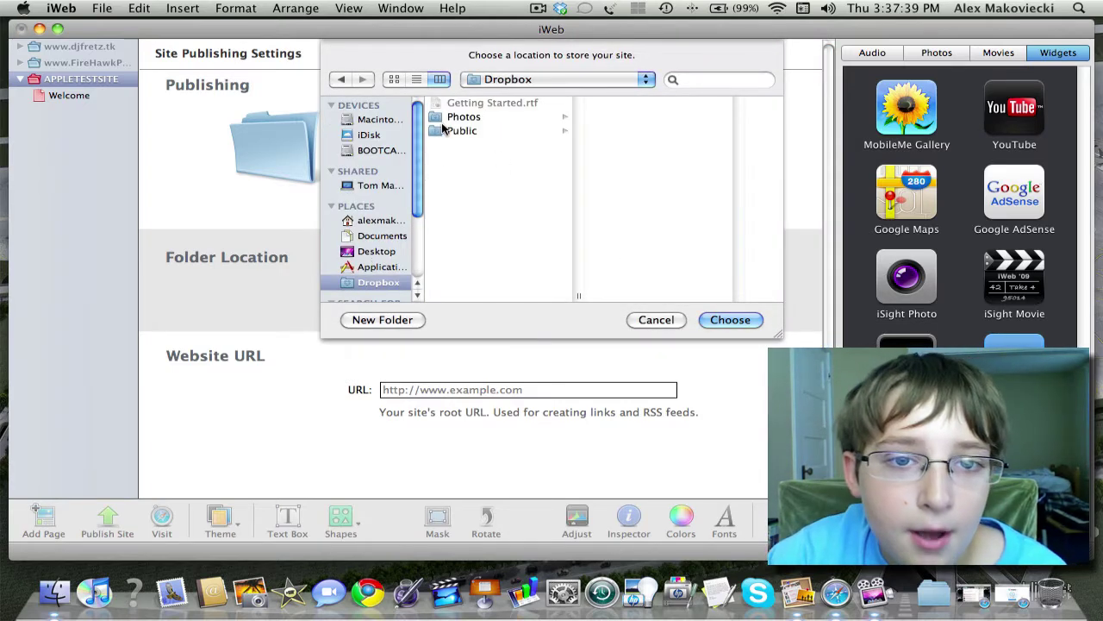
left_click(457, 130)
left_click(392, 320)
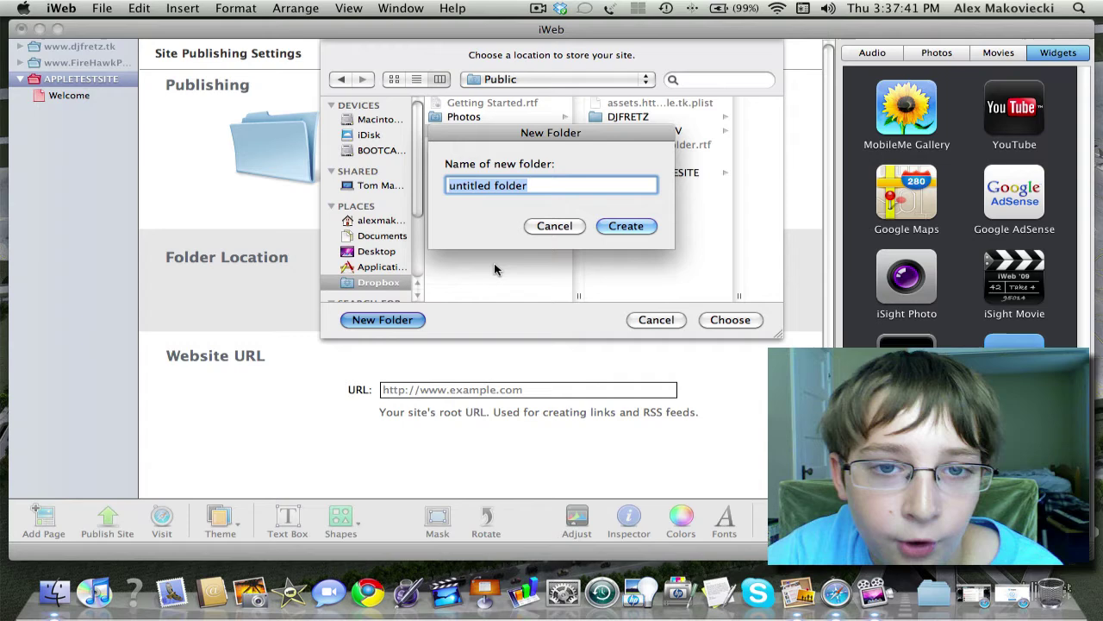
key("BackSpace")
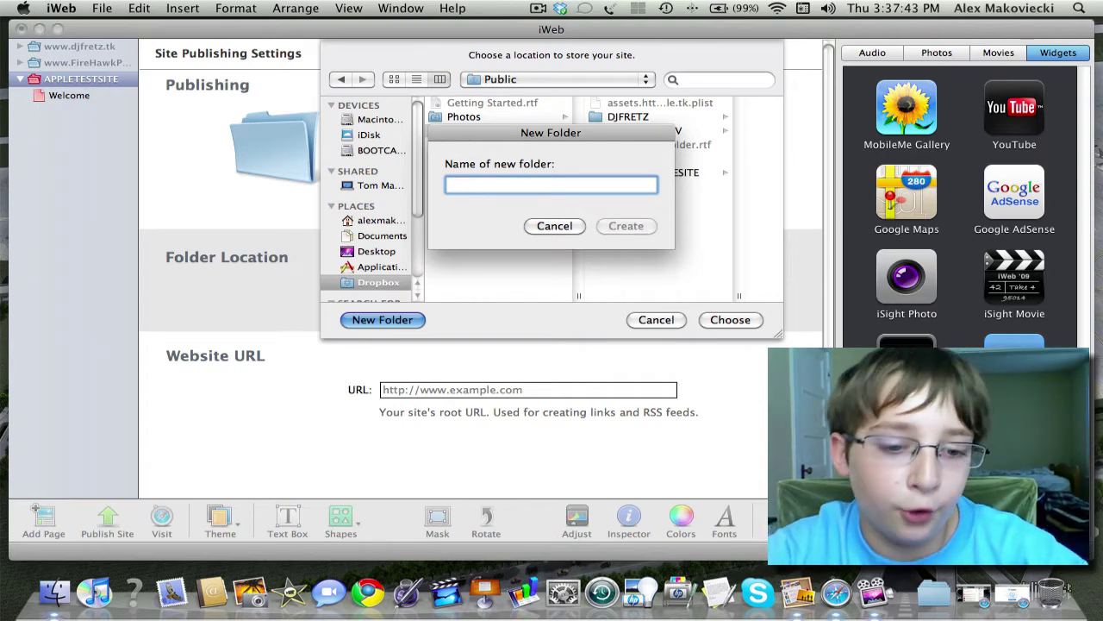
type("APPLETES")
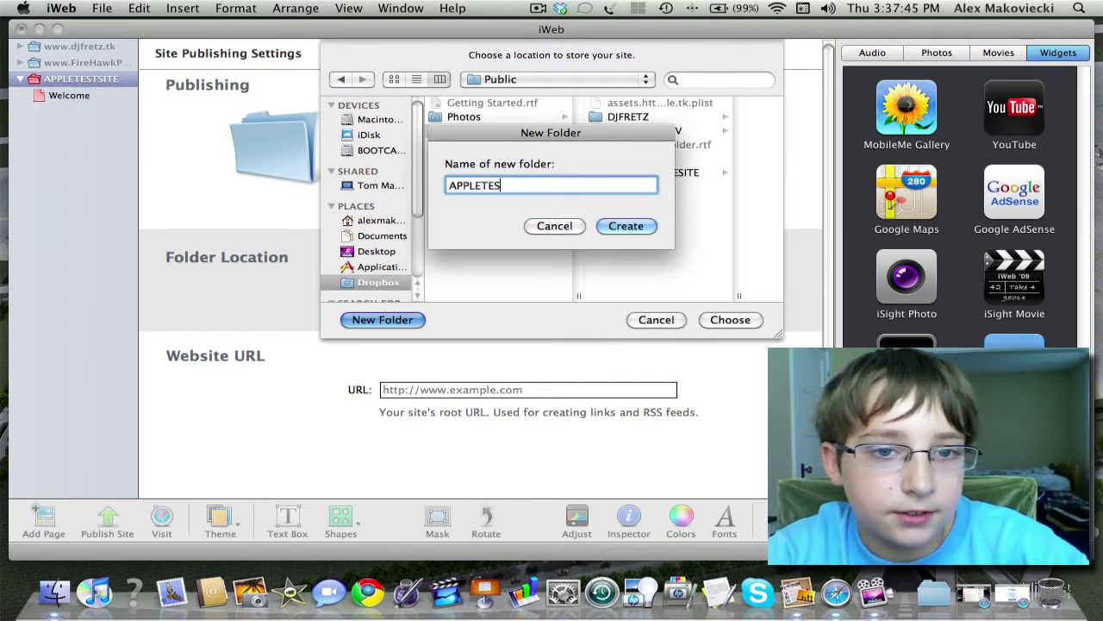
type("TSITE")
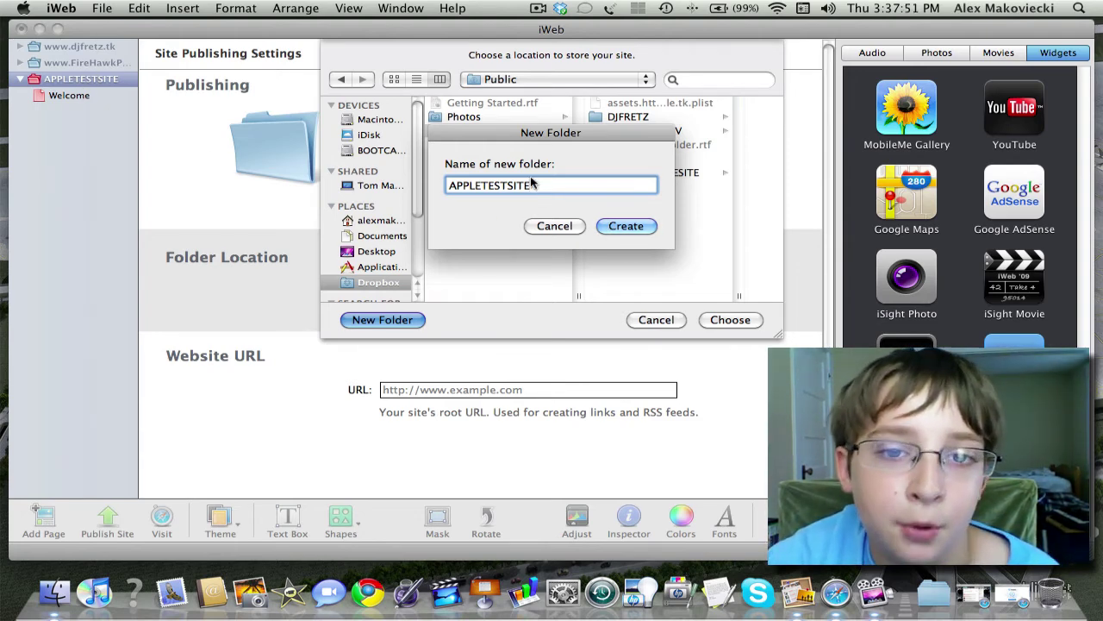
left_click(621, 225)
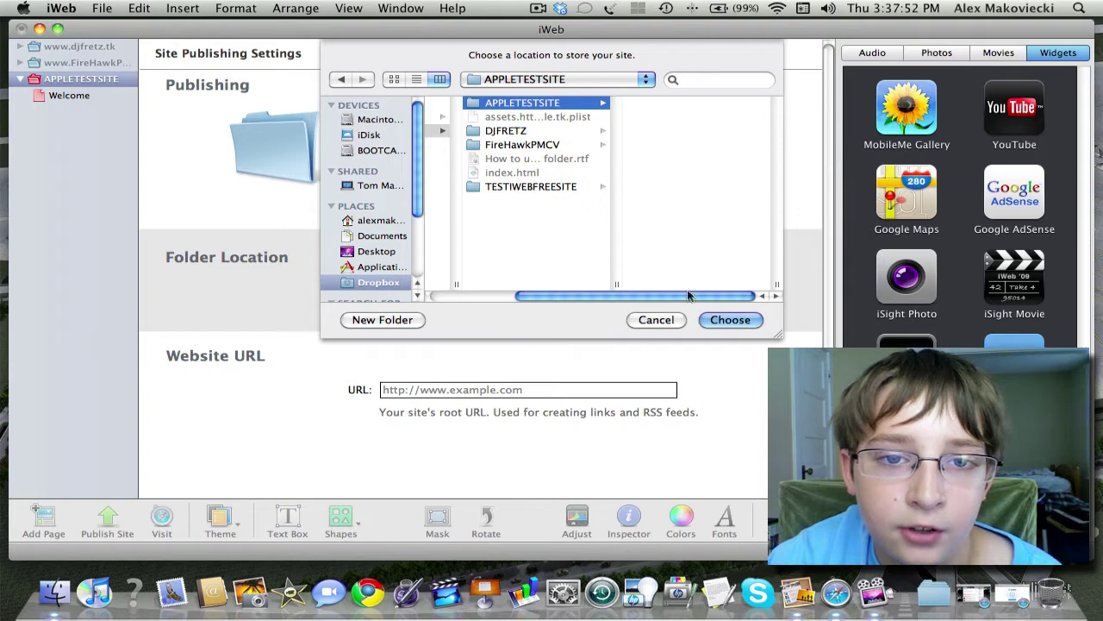
left_click(723, 322)
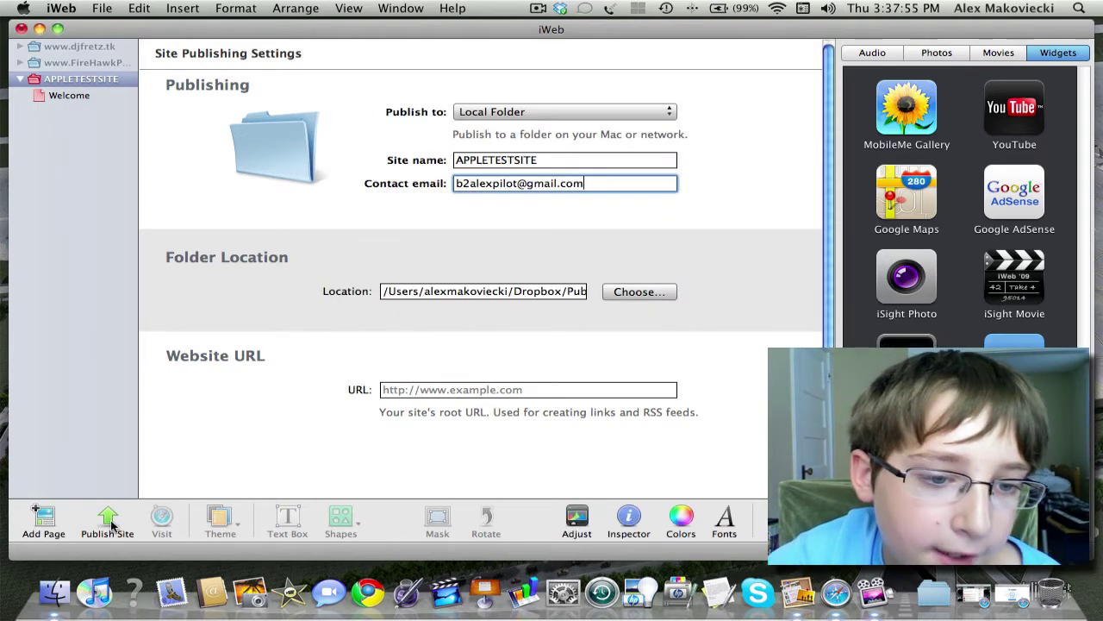
Publish the site there, dismiss the confirmation and minimize iWeb.
left_click(108, 521)
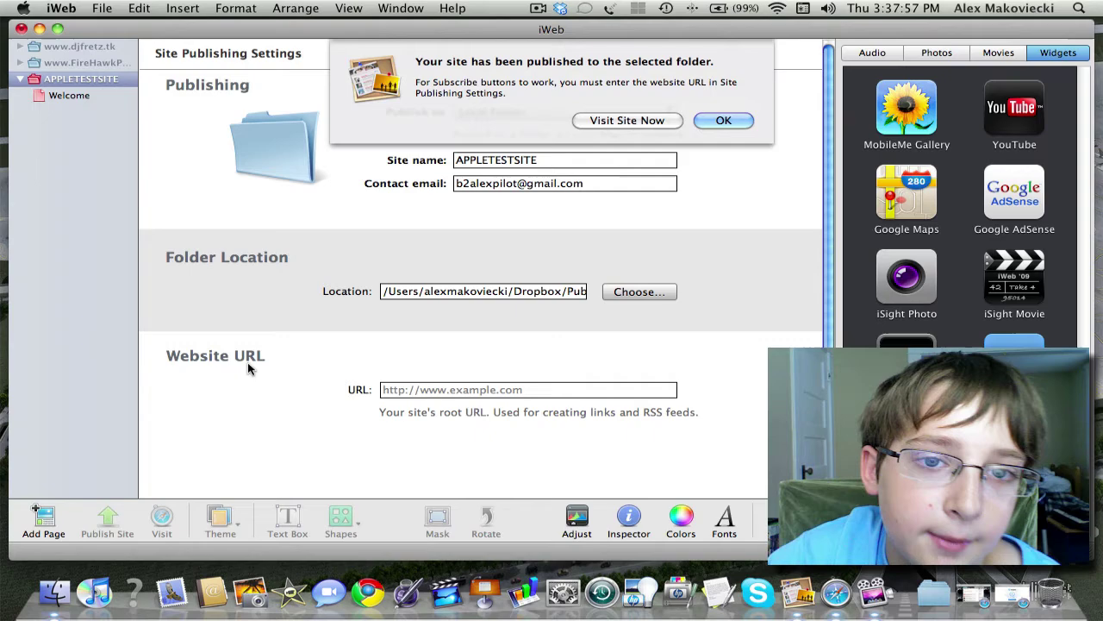
left_click(719, 120)
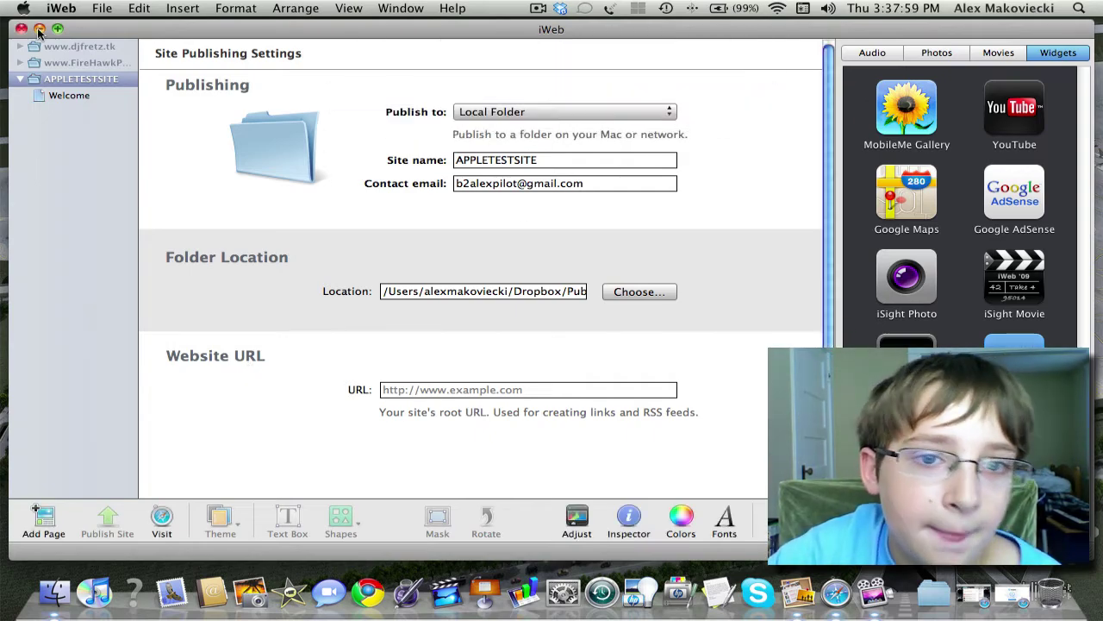
left_click(40, 28)
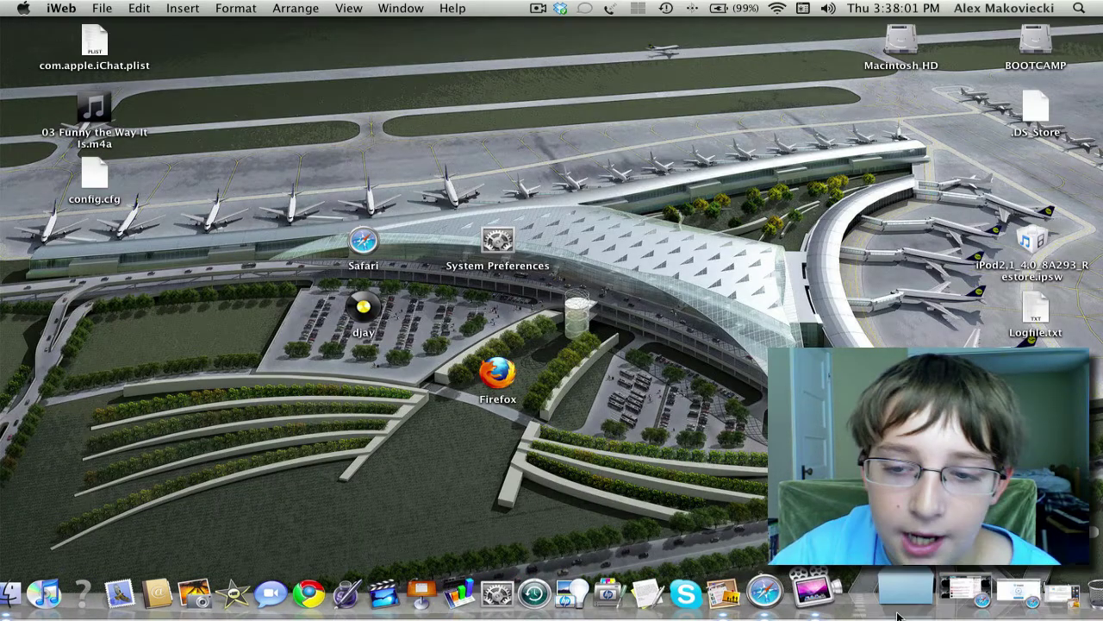
Search the web for dot tk and open the Dot TK site.
left_click(974, 593)
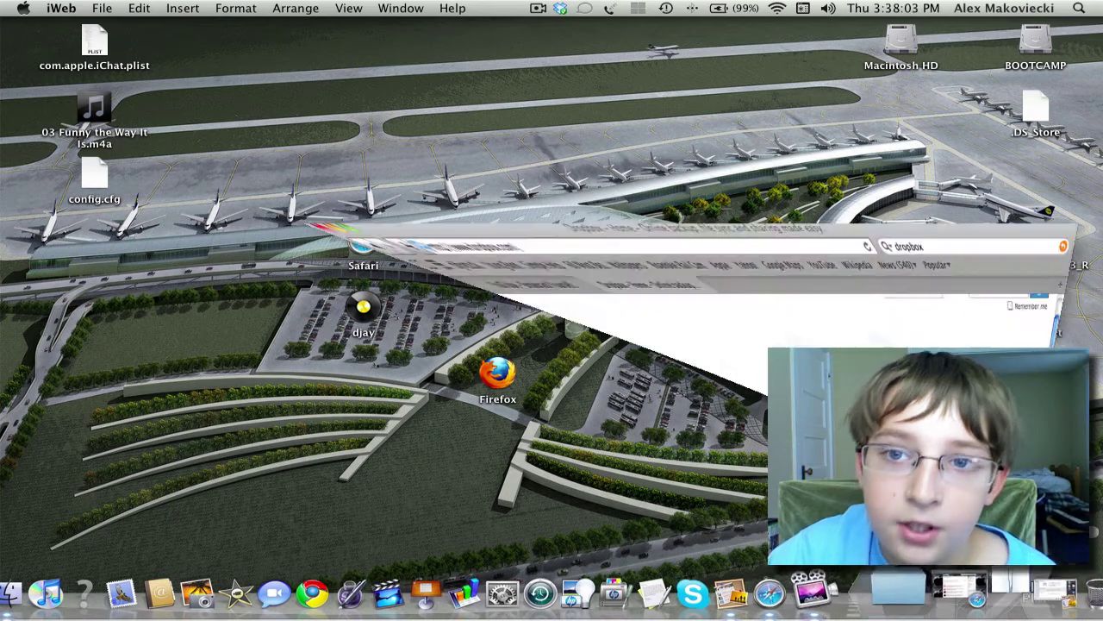
key("super+alt+f")
type("dot tk")
key("Return")
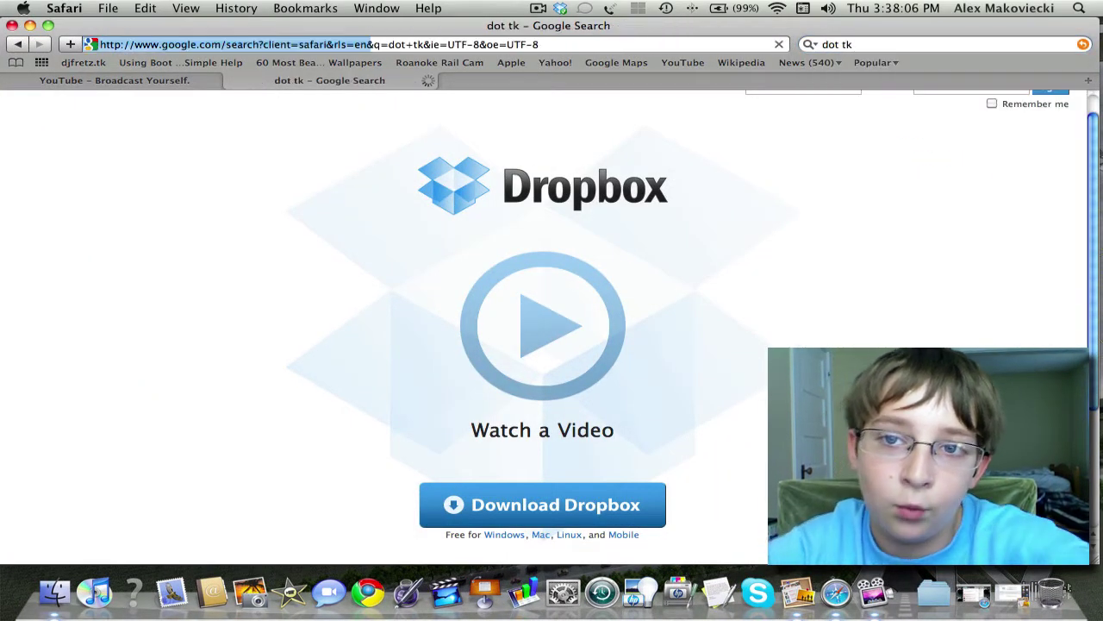
left_click(263, 189)
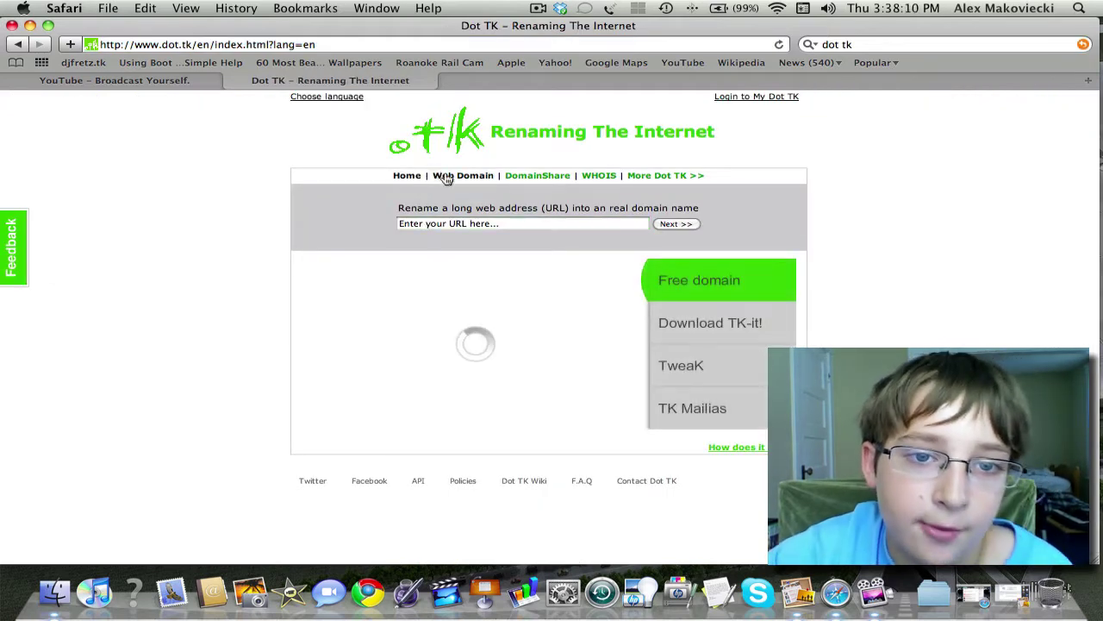
left_click(443, 177)
left_click(477, 220)
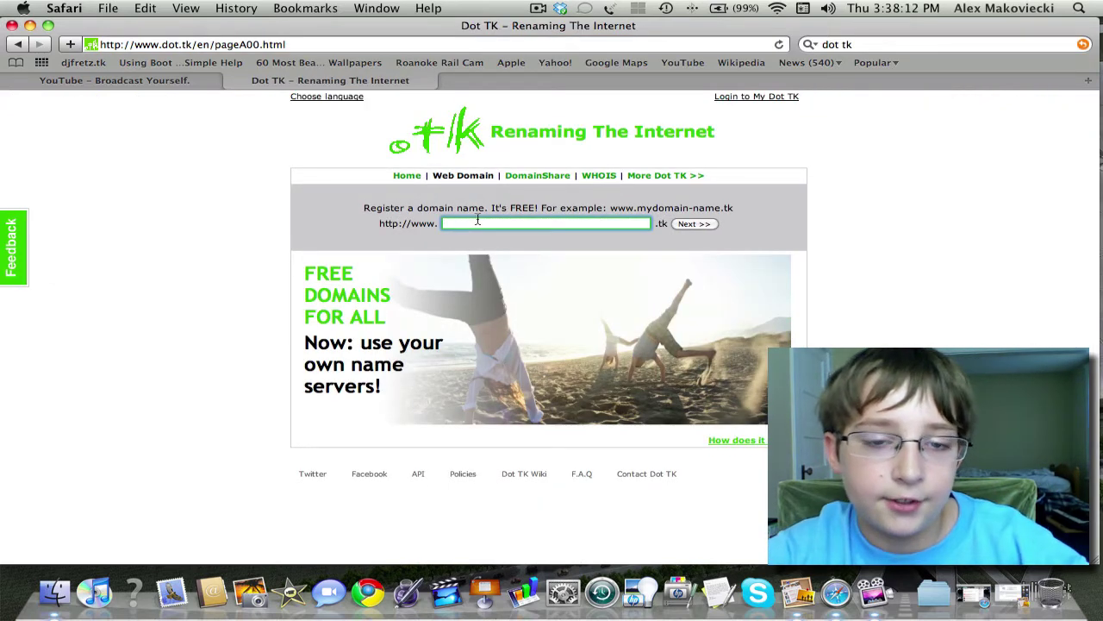
type("APPLE")
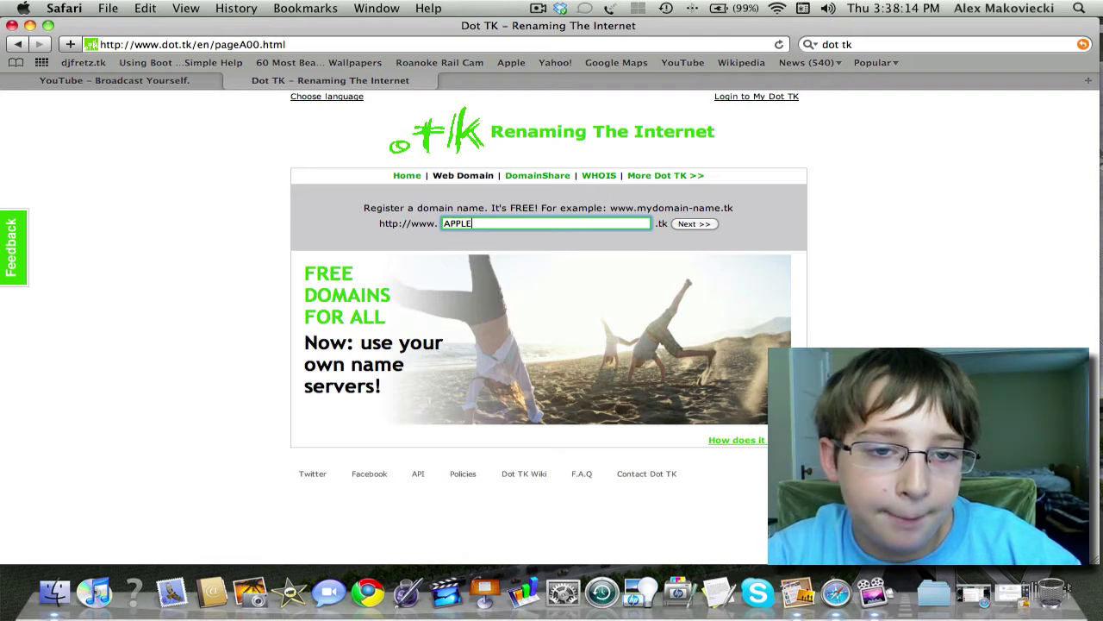
type("TEST")
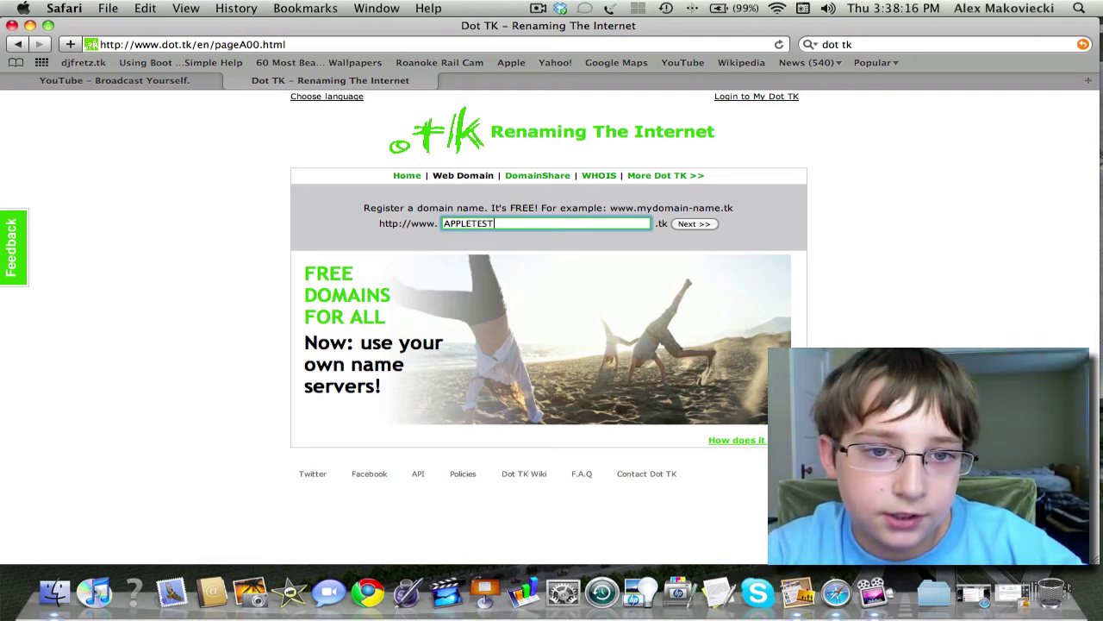
type("SITE")
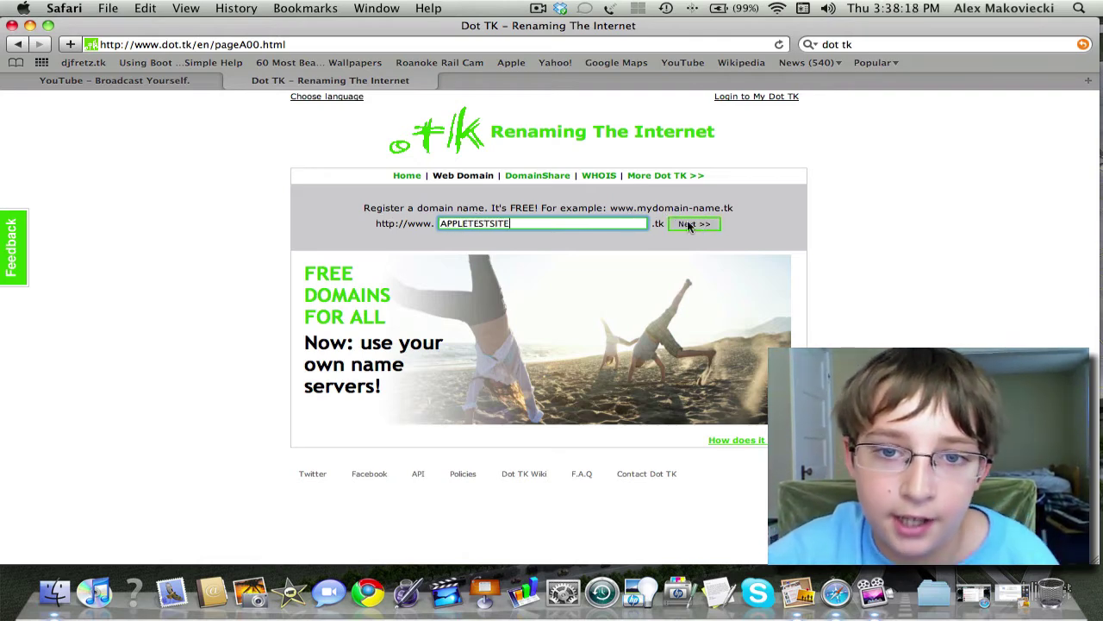
left_click(704, 224)
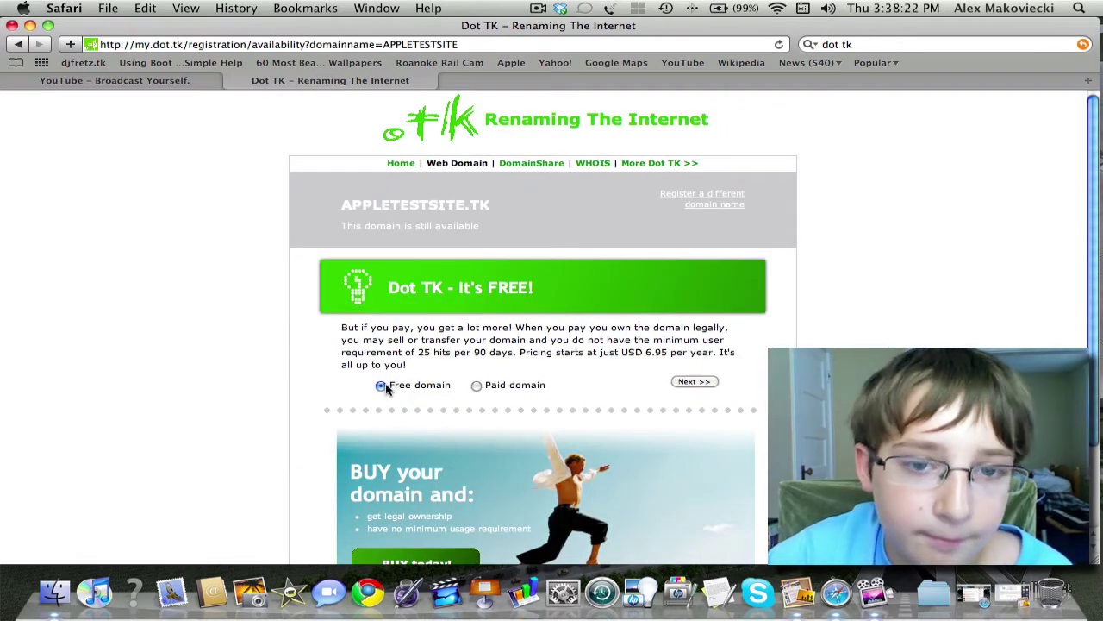
left_click(694, 383)
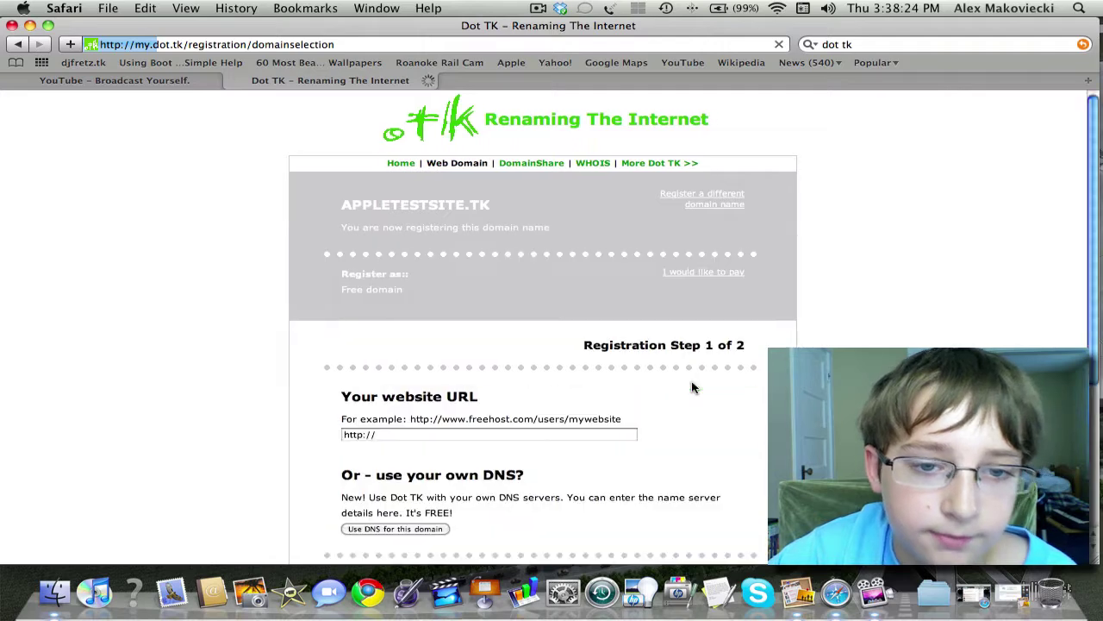
left_click_drag(476, 430, 316, 429)
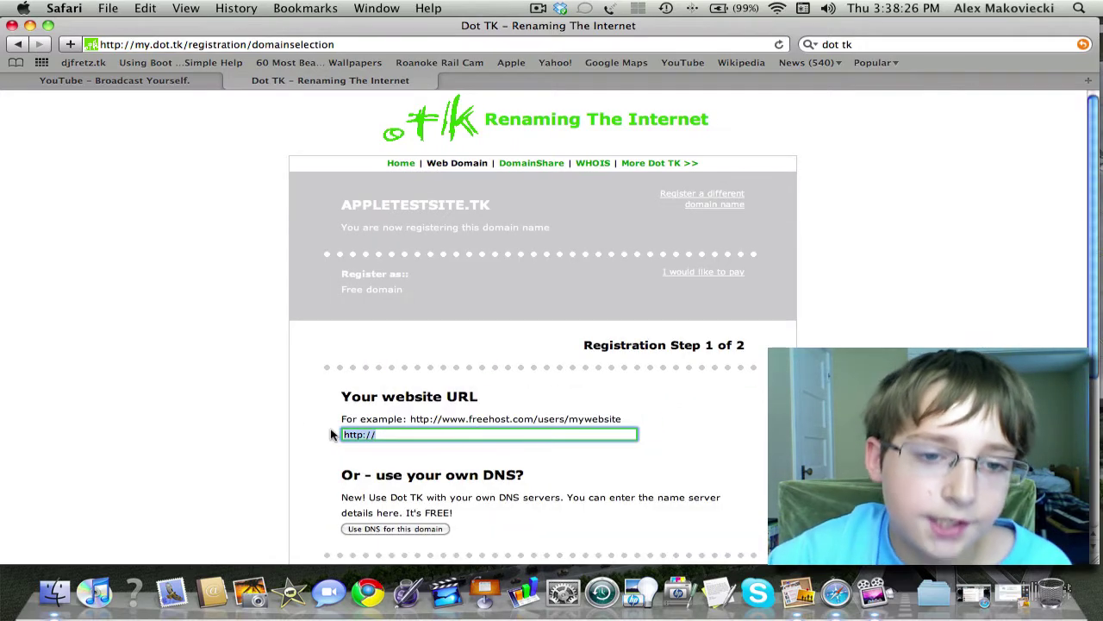
key("BackSpace")
scroll(497, 380, "down", 1)
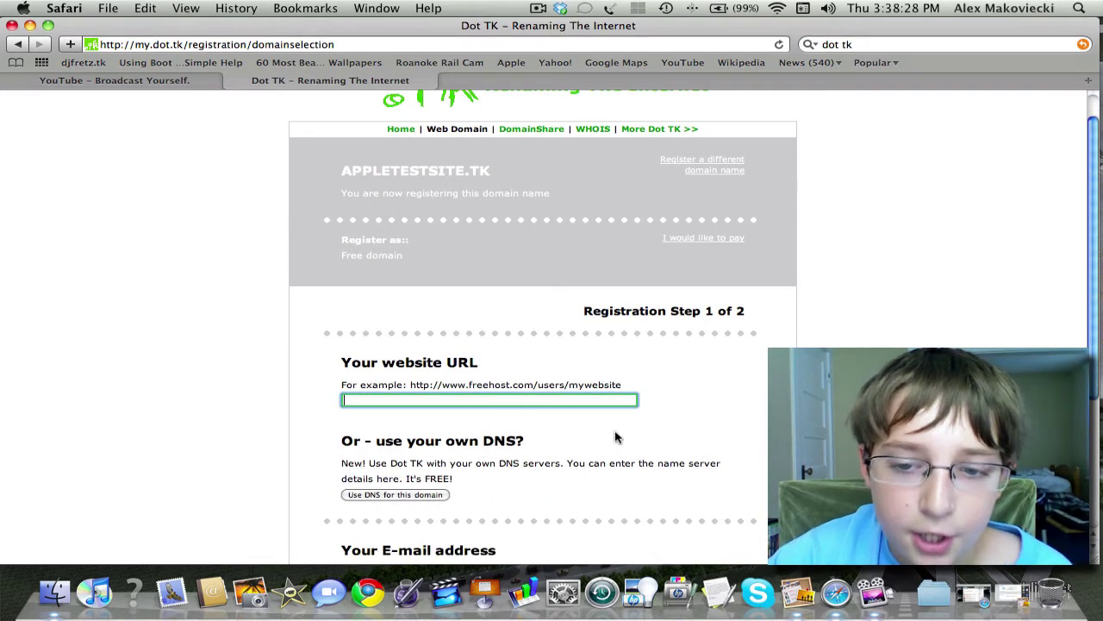
Browse Finder to Dropbox > Public > APPLETESTSITE and open index.html.
left_click(54, 591)
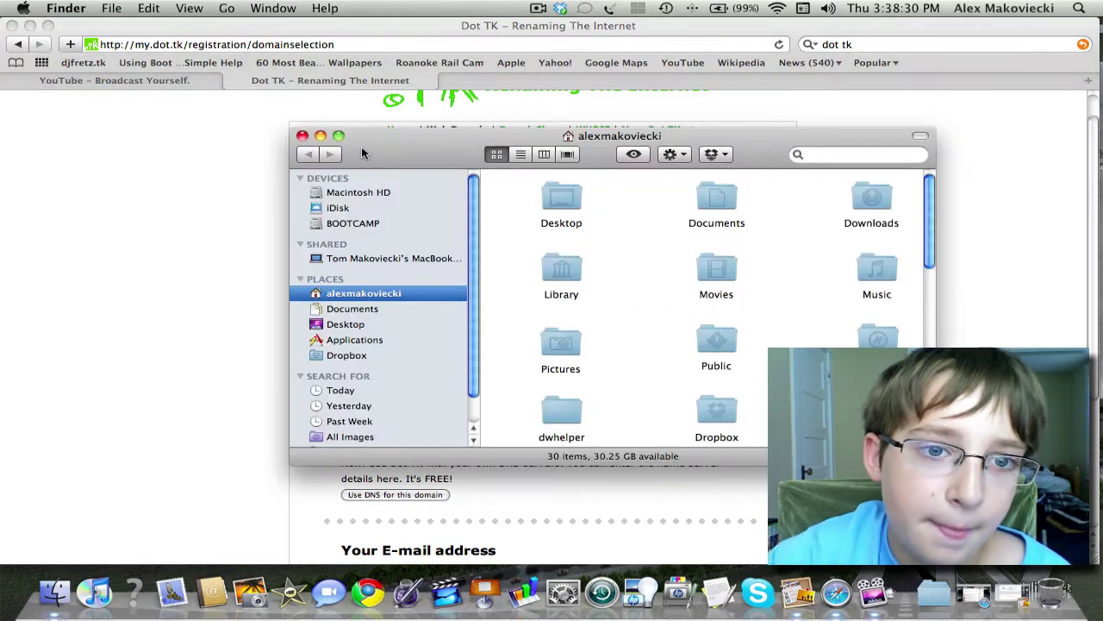
left_click(345, 355)
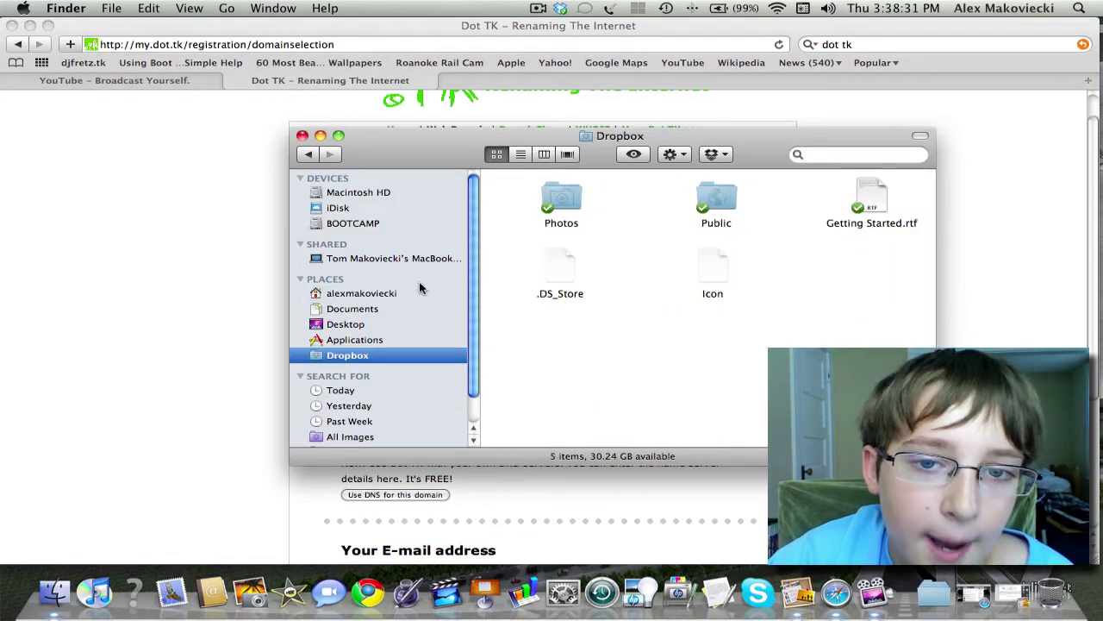
double_click(714, 207)
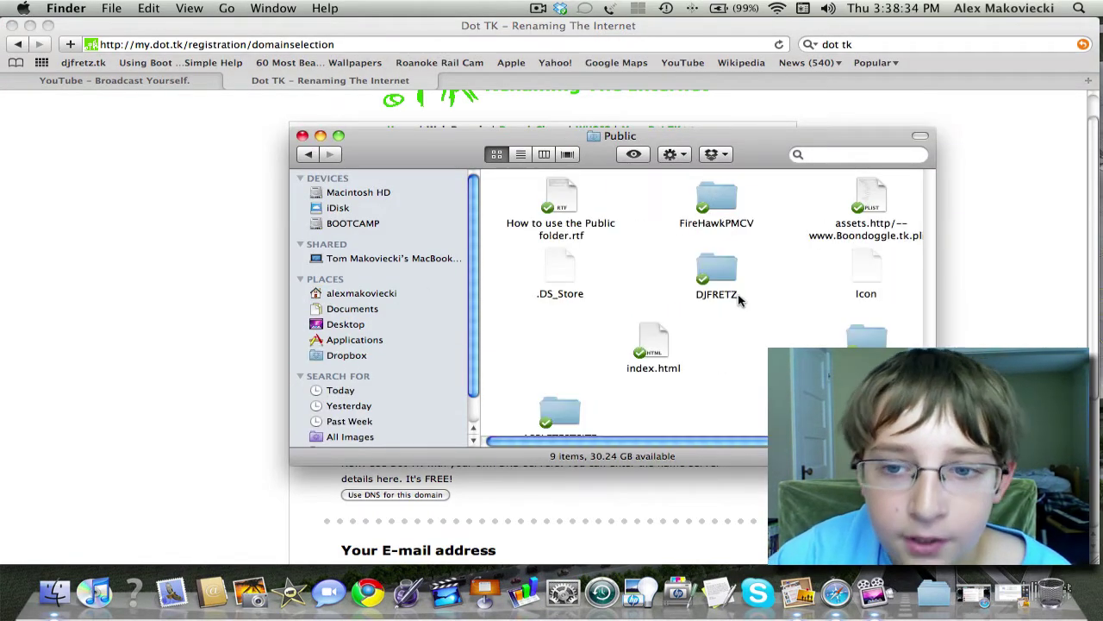
scroll(603, 380, "down", 1)
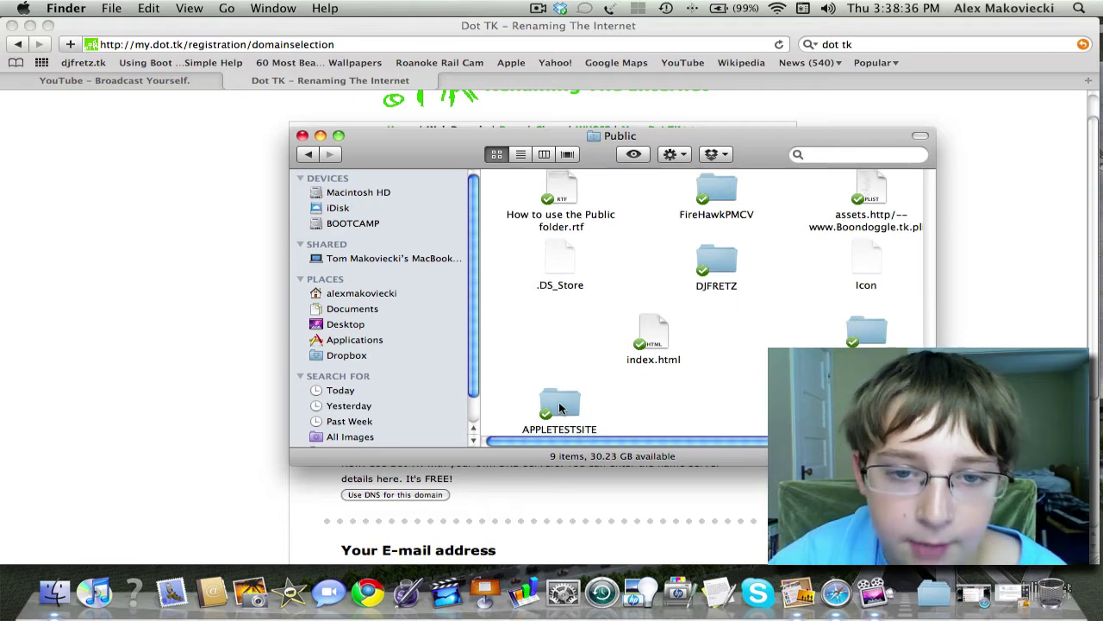
double_click(559, 401)
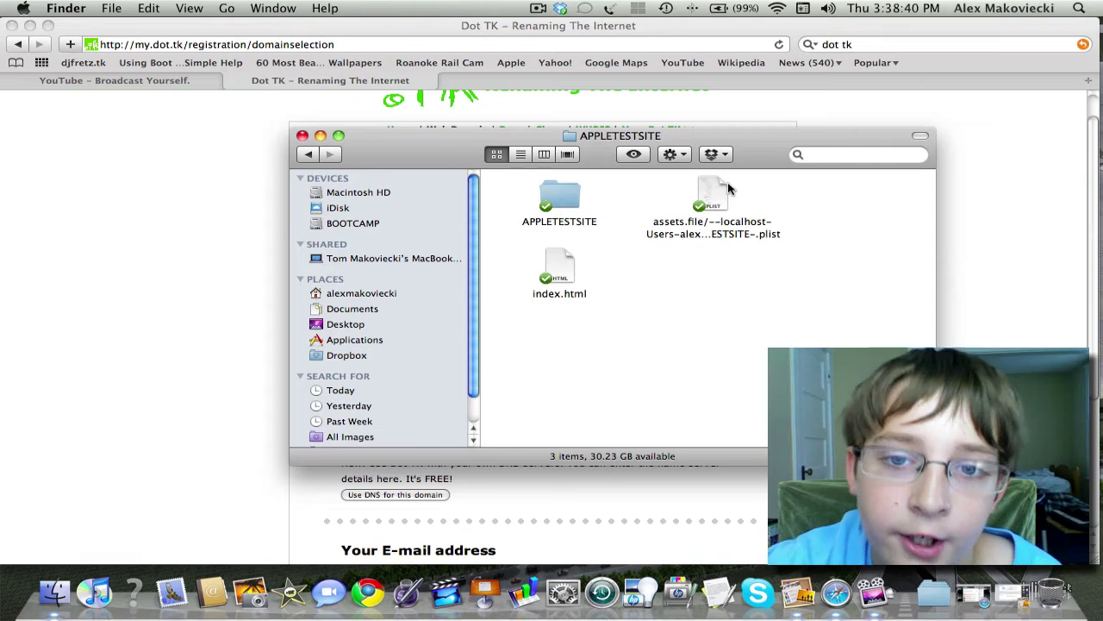
right_click(568, 284)
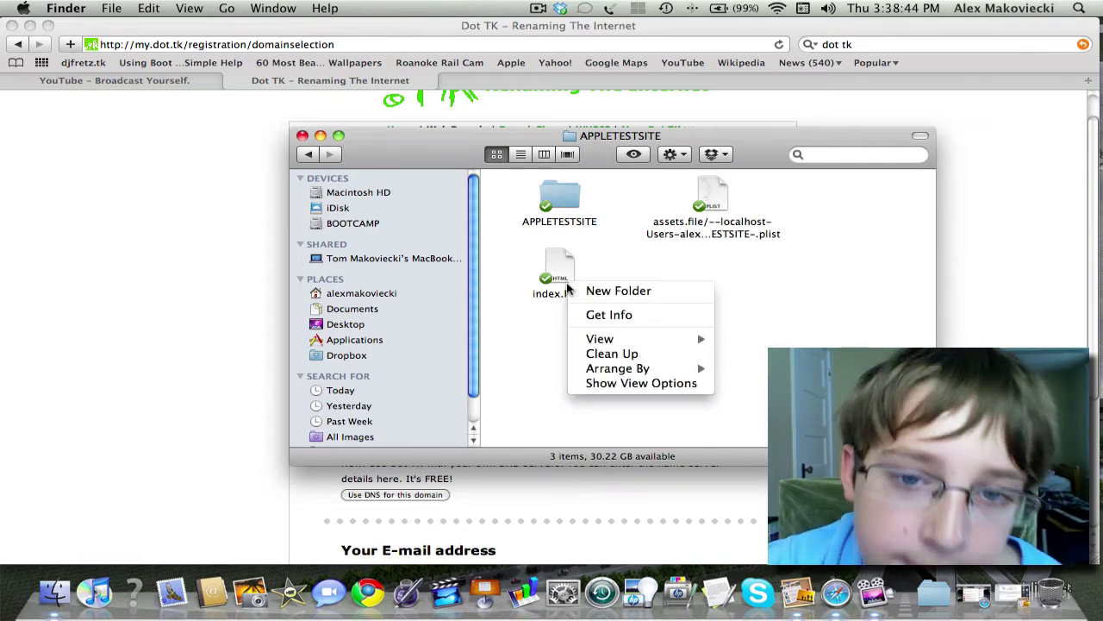
double_click(560, 274)
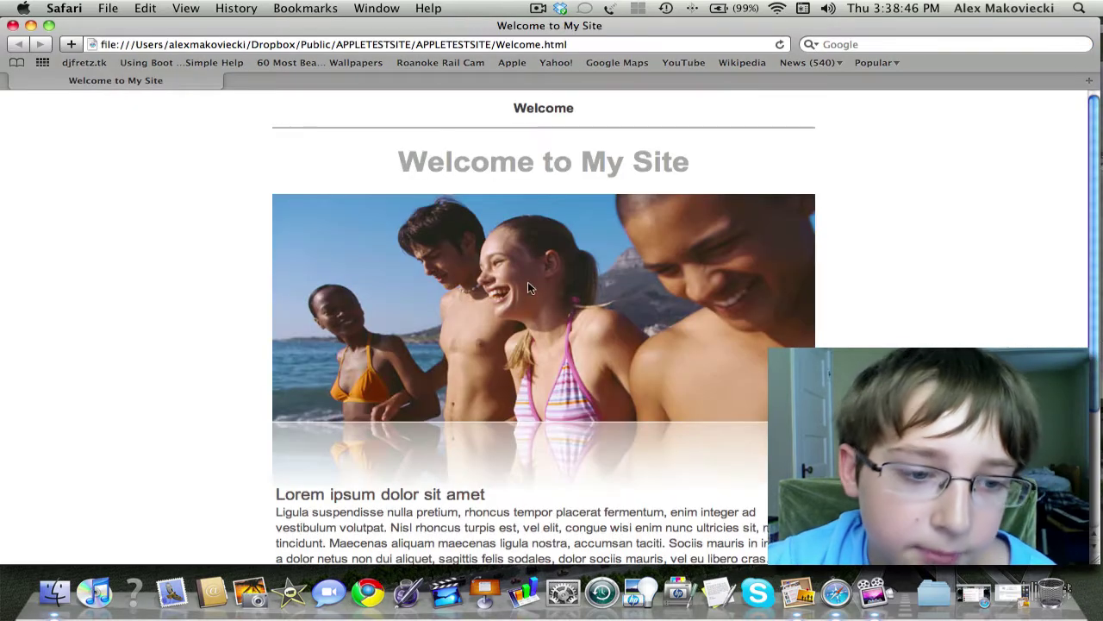
Copy index.html's Dropbox public link and minimize the Finder window.
left_click(13, 26)
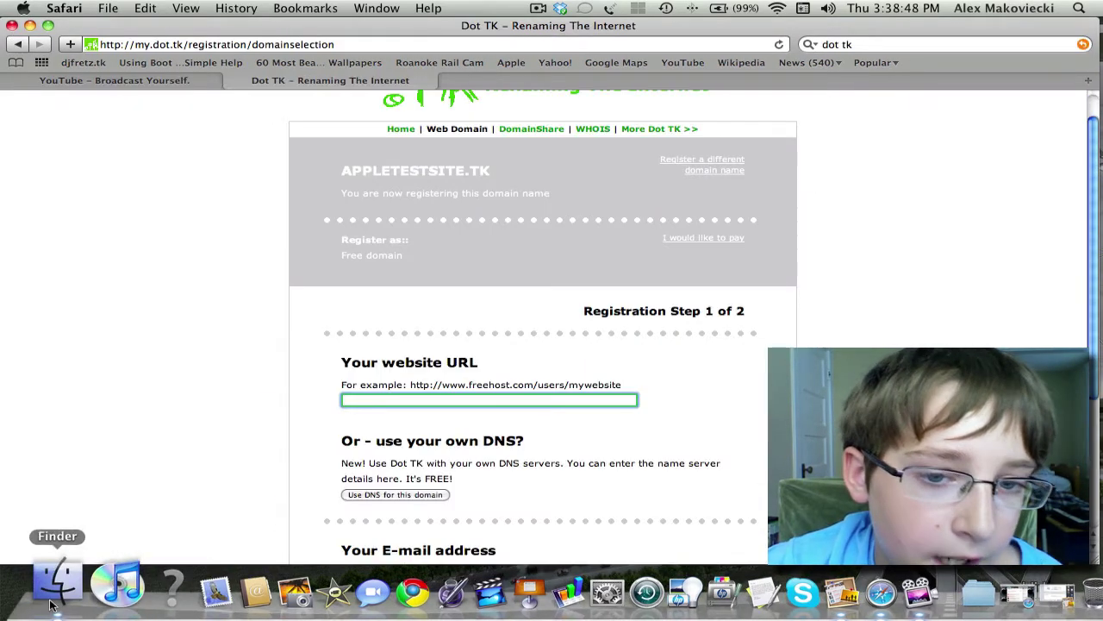
left_click(53, 591)
right_click(551, 277)
mouse_move(595, 318)
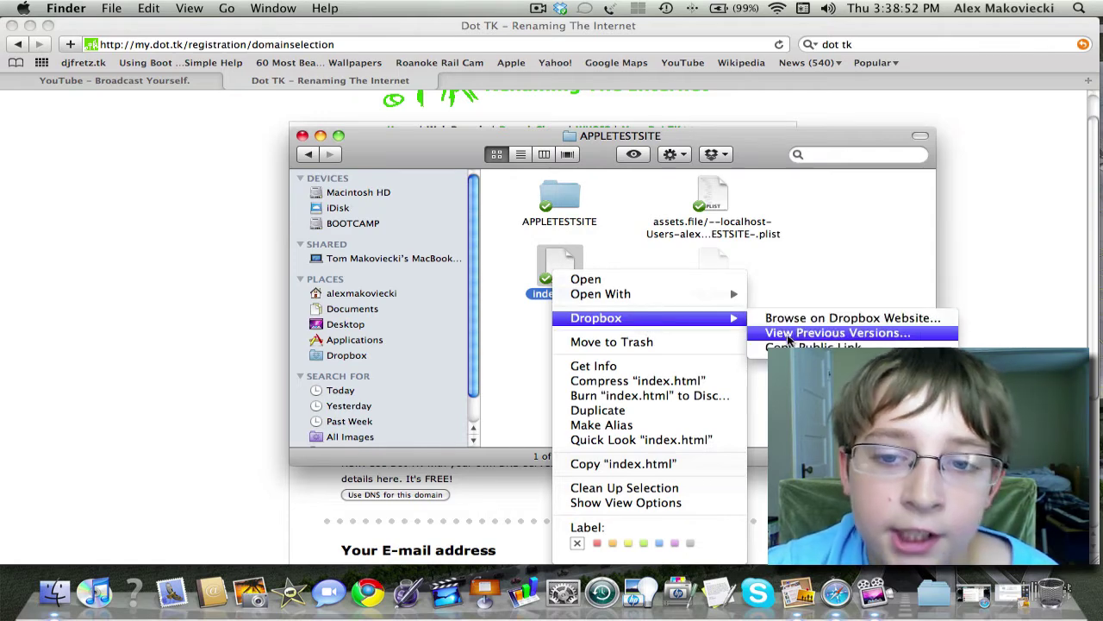
left_click(828, 347)
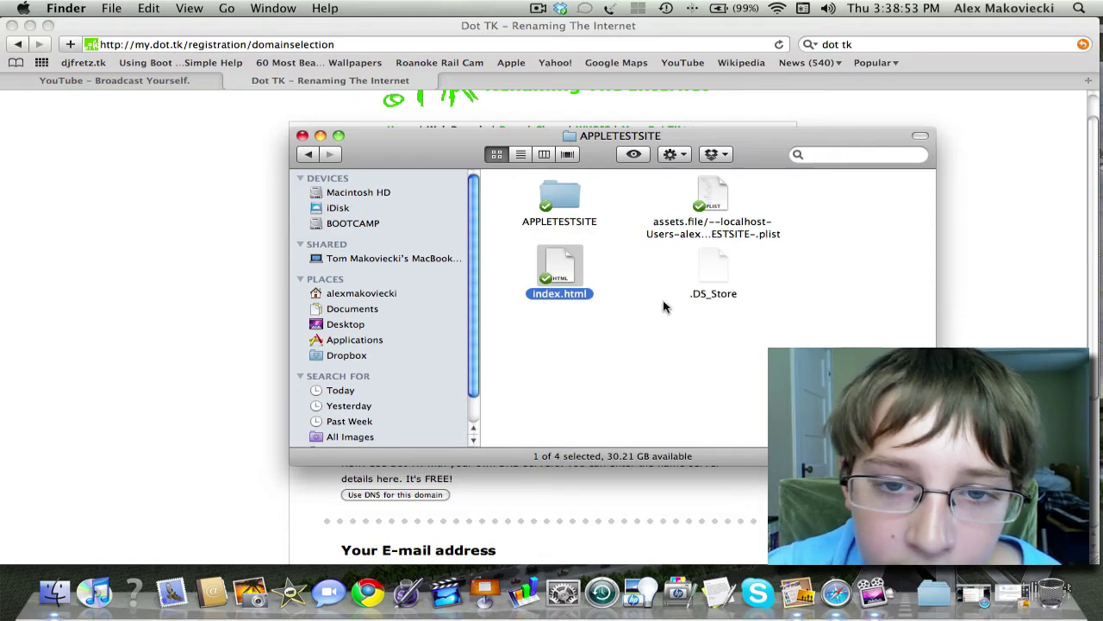
left_click(321, 136)
Paste the Dropbox index.html link into the website URL field.
left_click(422, 400)
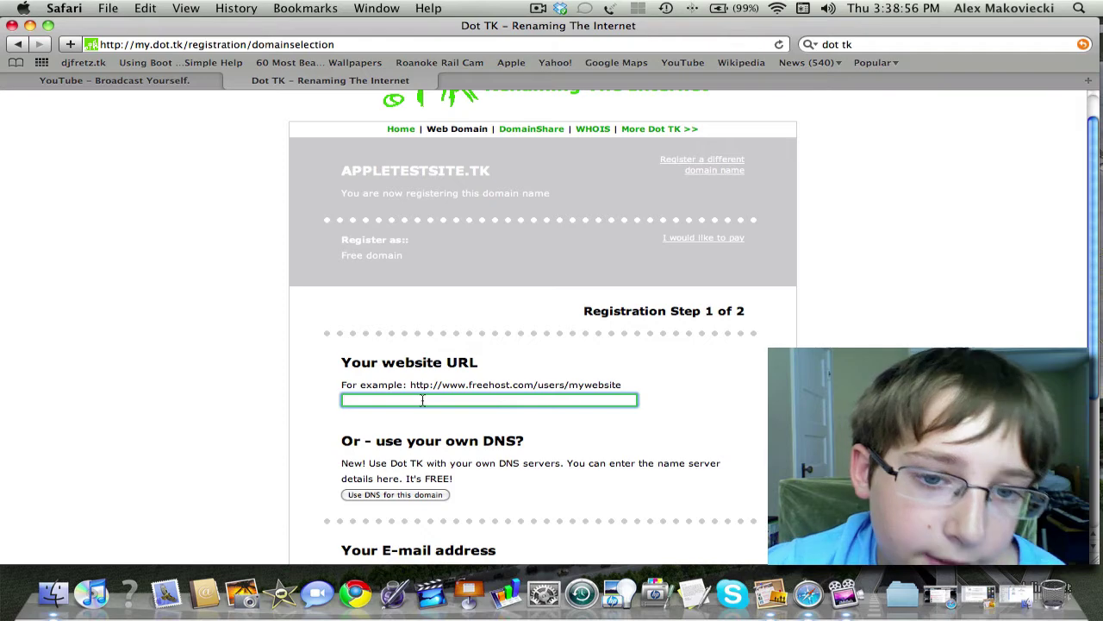
right_click(423, 400)
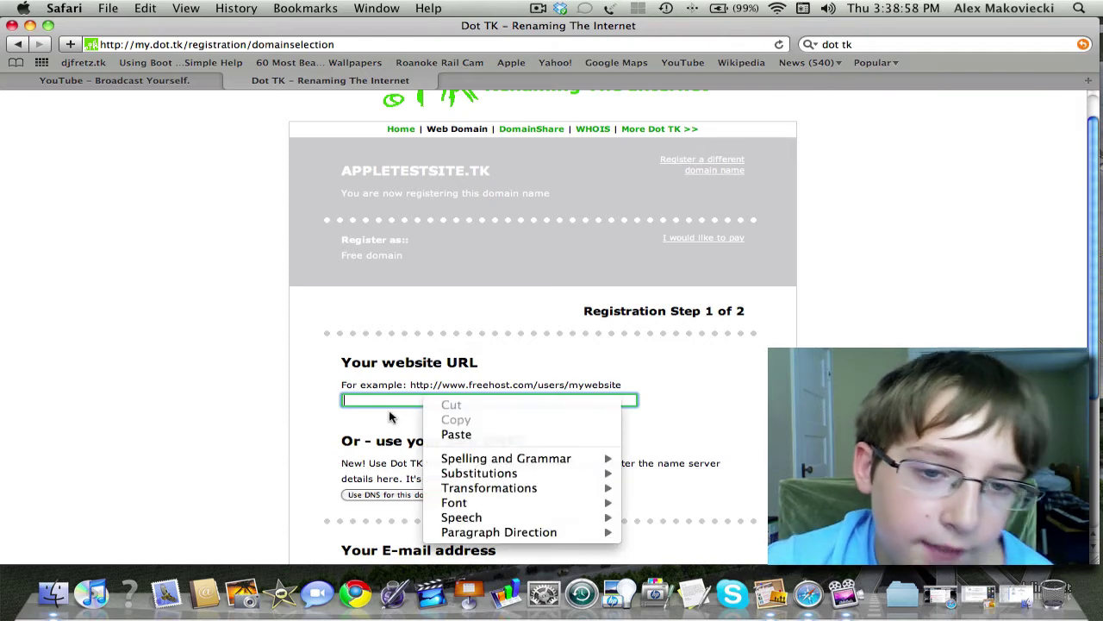
left_click(461, 433)
scroll(472, 436, "down", 3)
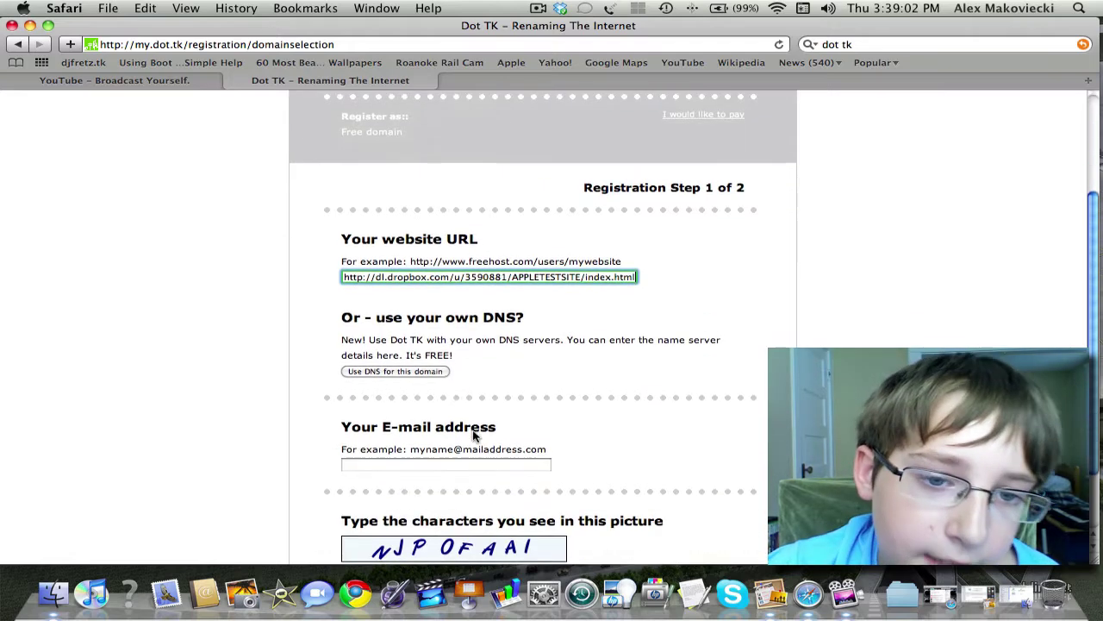
left_click(432, 466)
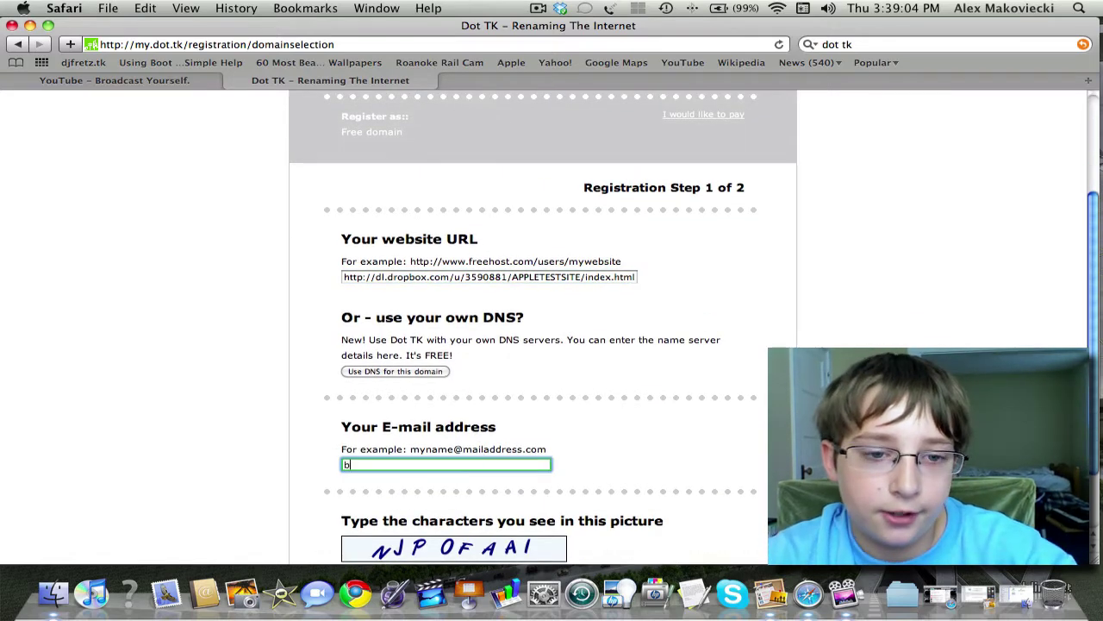
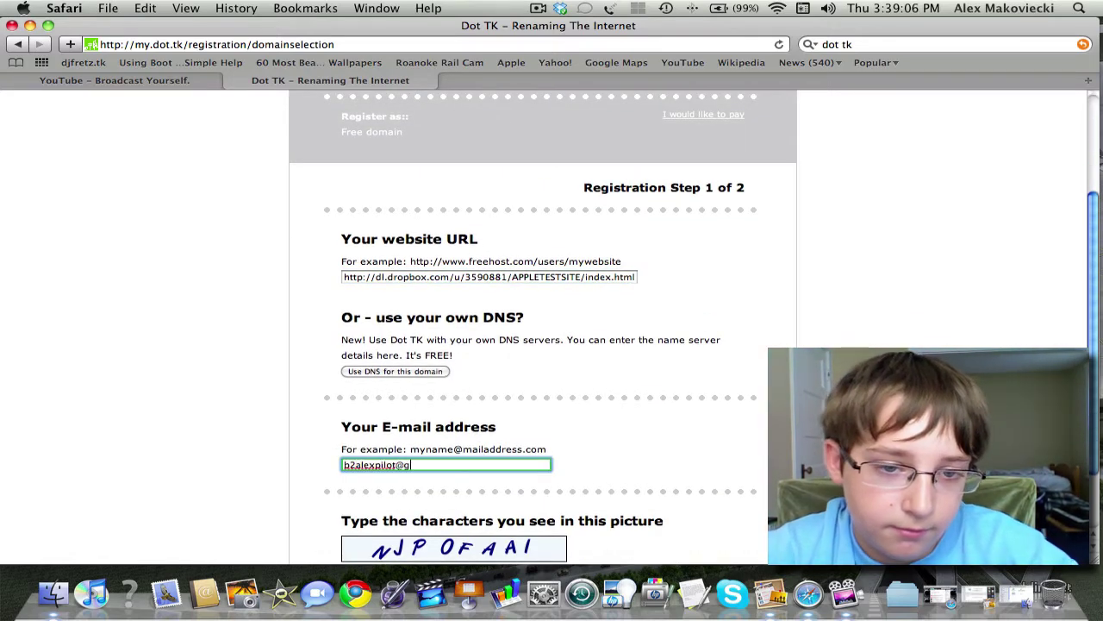
scroll(376, 527, "down", 2)
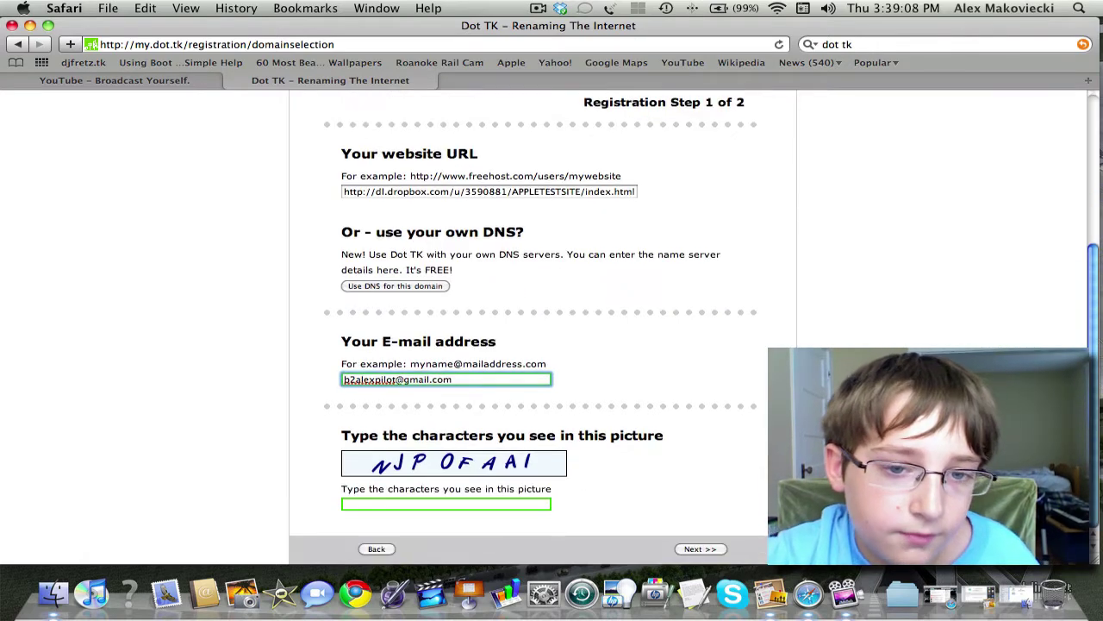
left_click(438, 505)
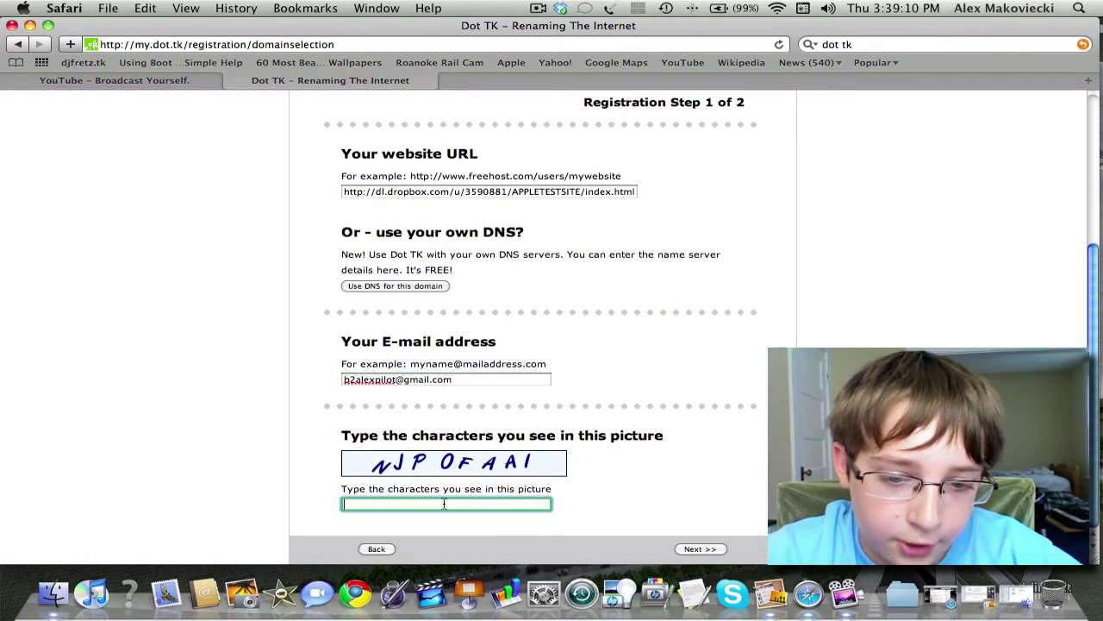
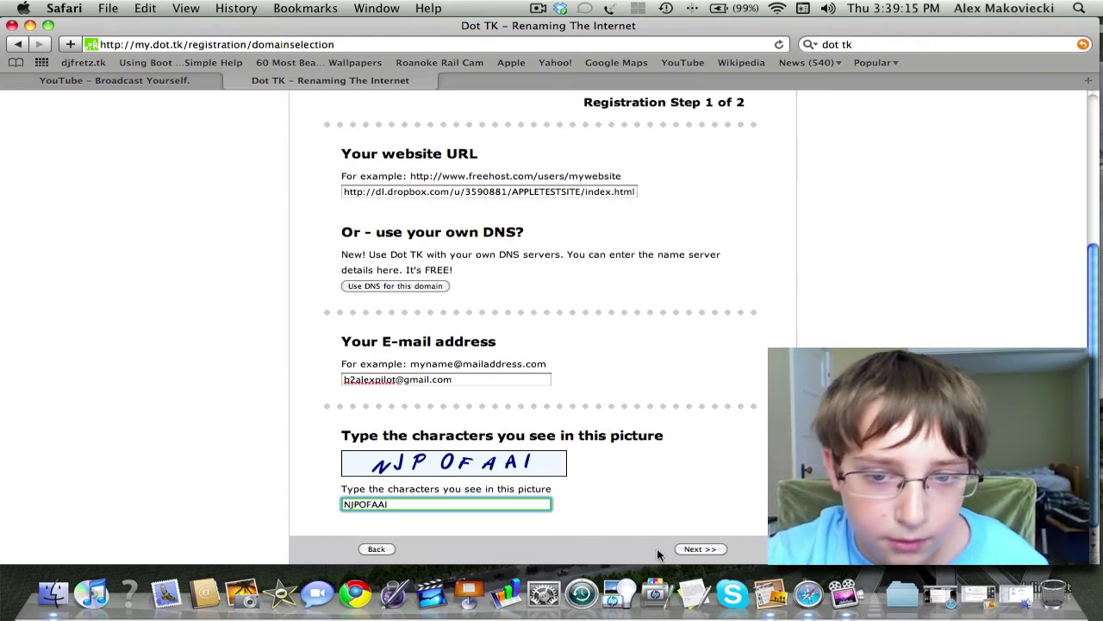
left_click(696, 549)
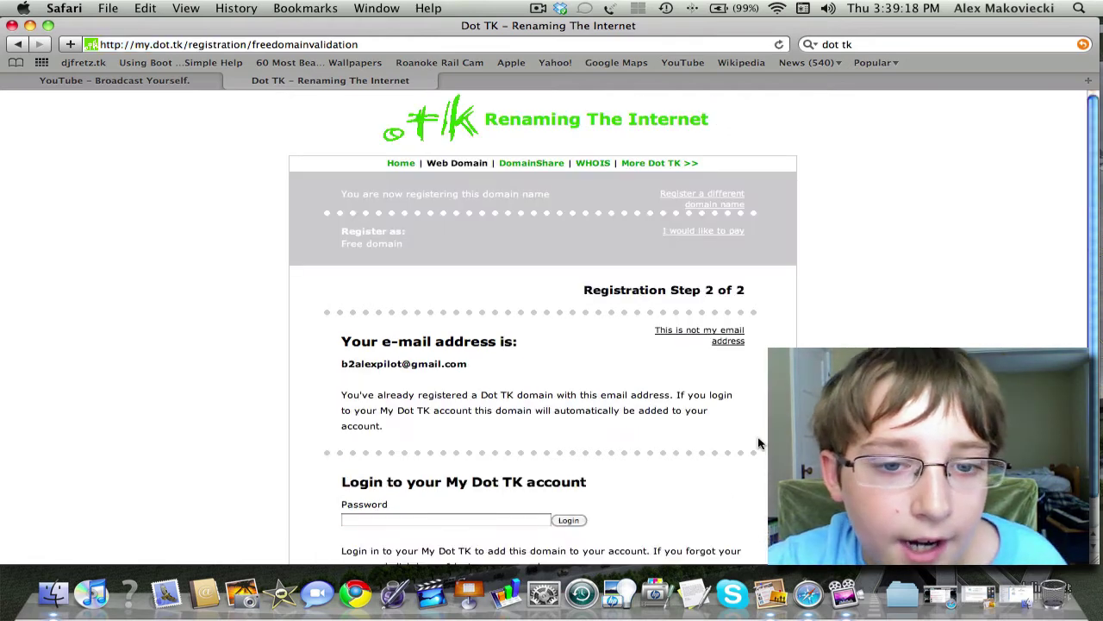
Log in to My Dot TK with the account password to finish registering APPLETESTSITE.TK.
scroll(665, 421, "down", 1)
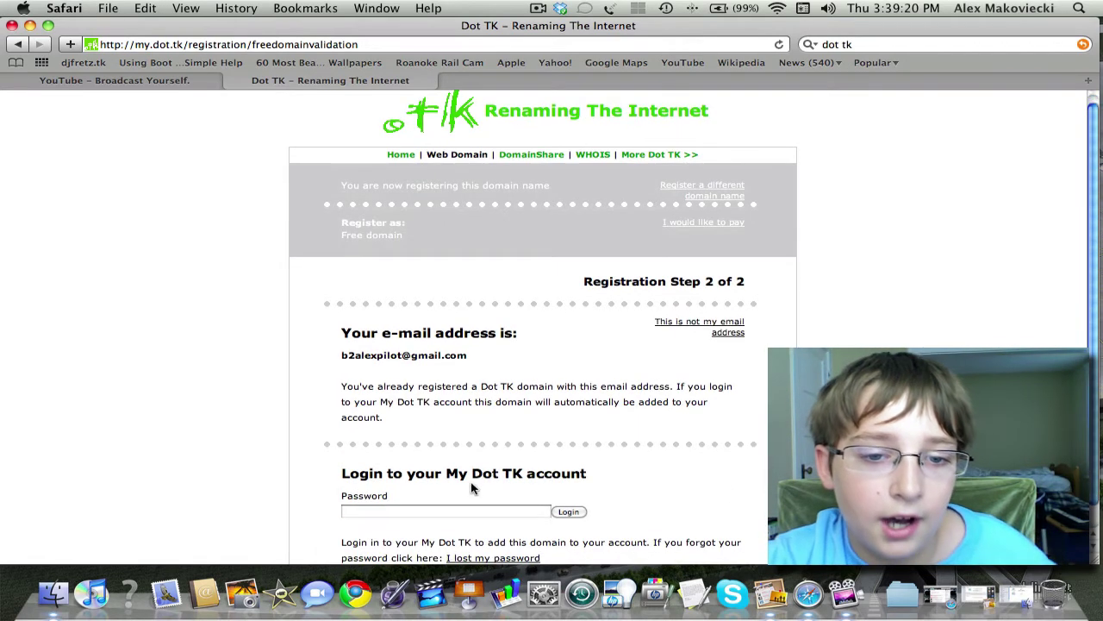
left_click(455, 510)
type("••••••")
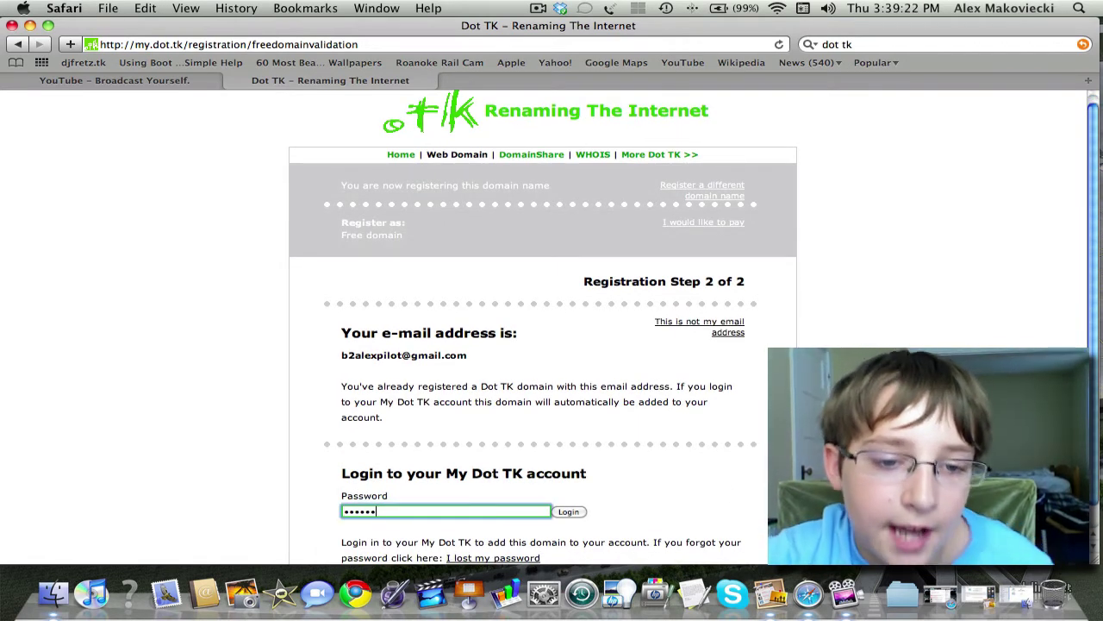
key("Return")
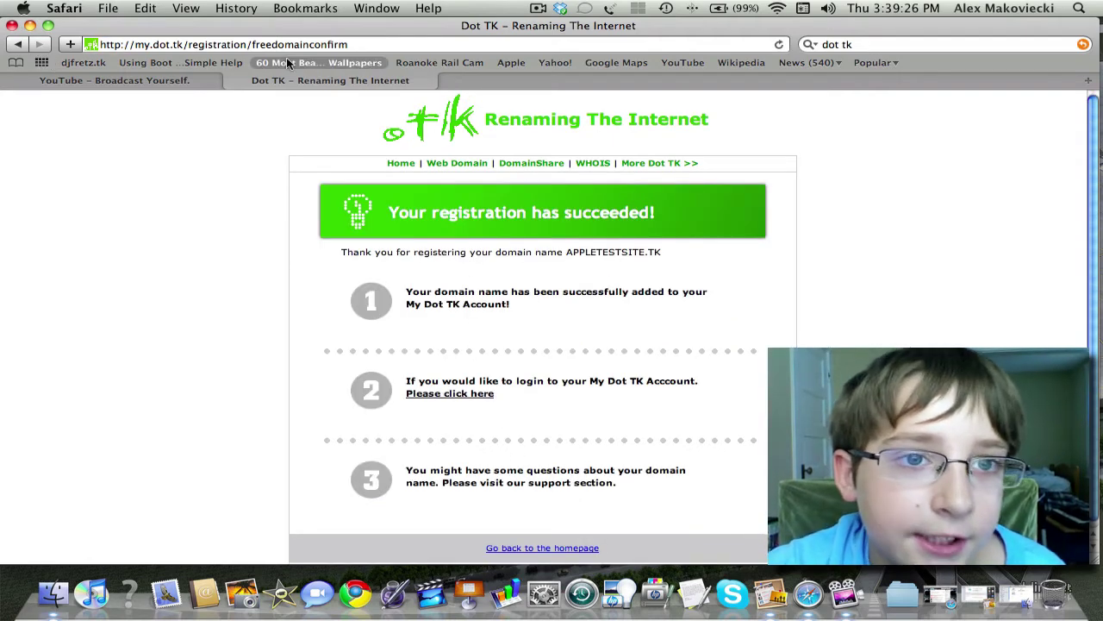
left_click(468, 45)
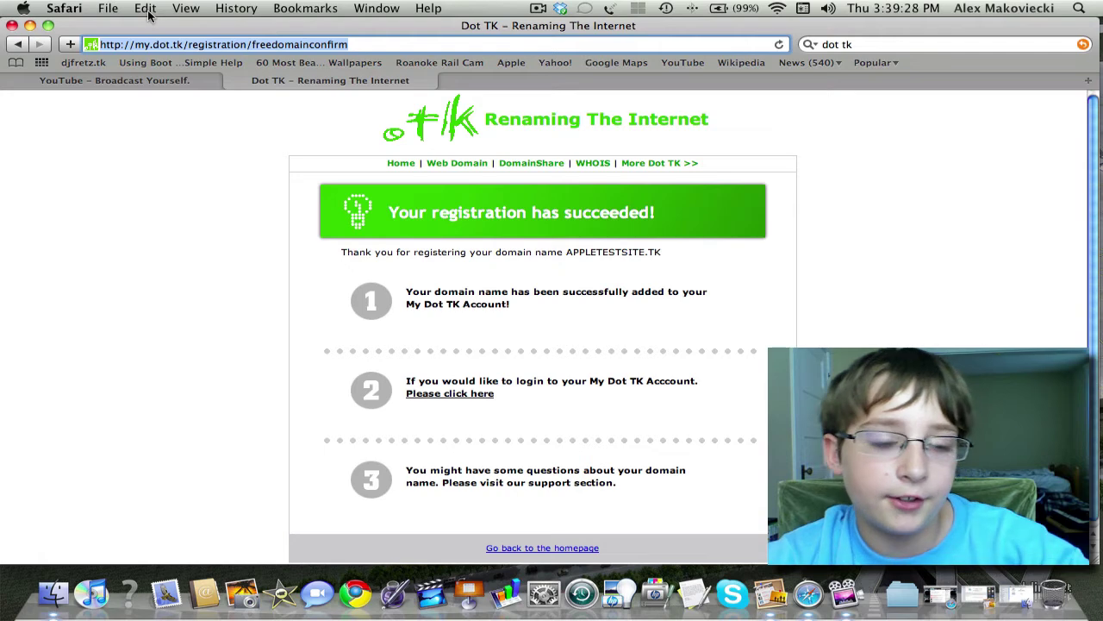
type("www.")
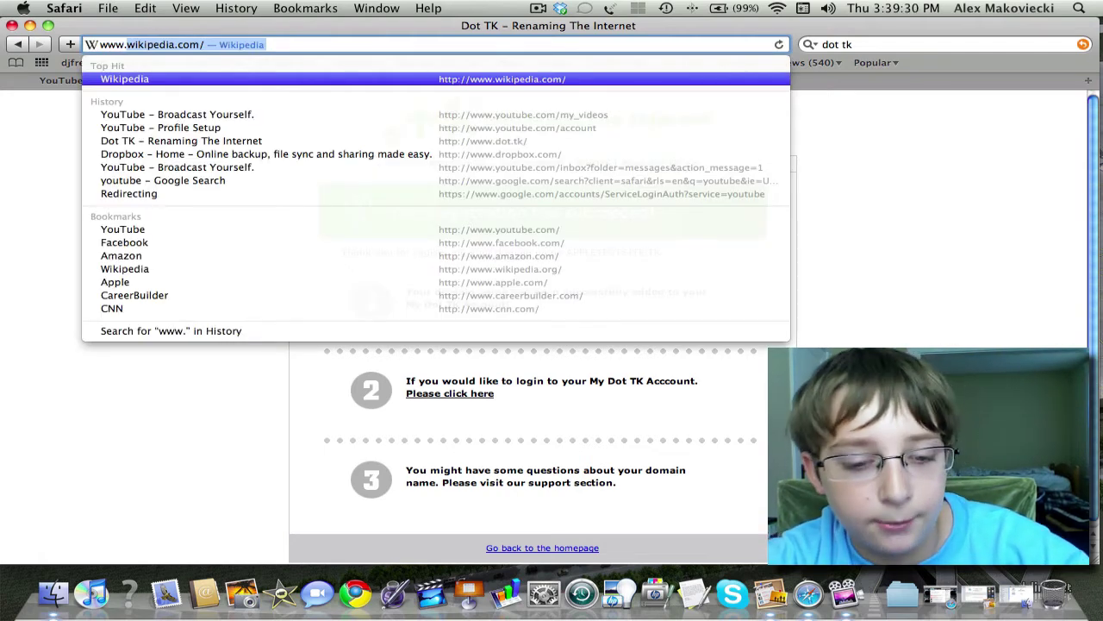
type("AAP")
key("BackSpace")
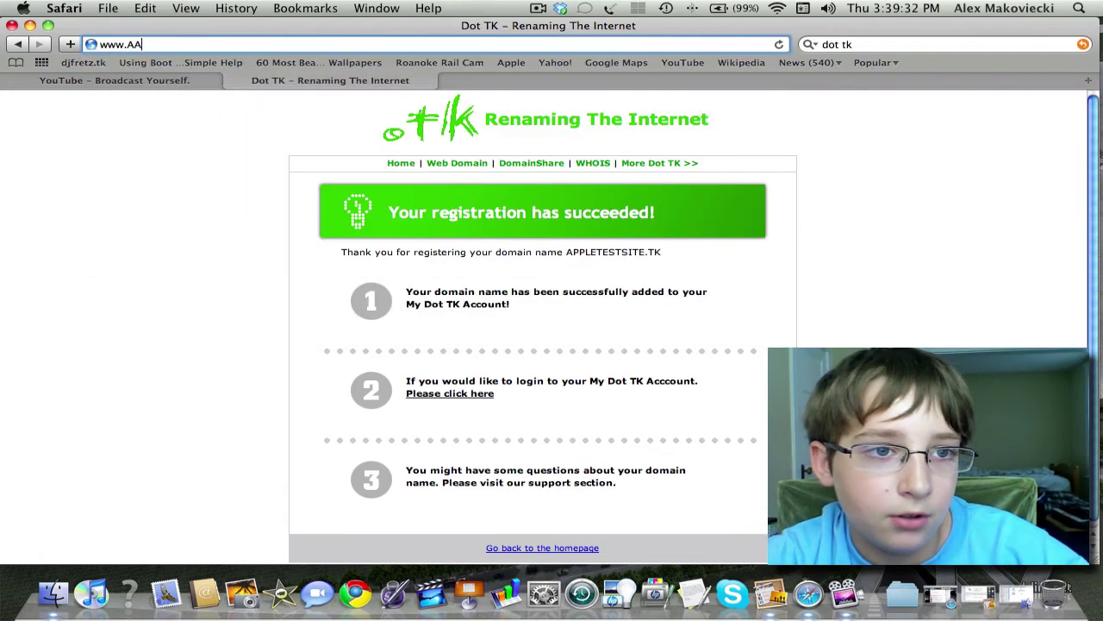
key("BackSpace")
type("PPLETE")
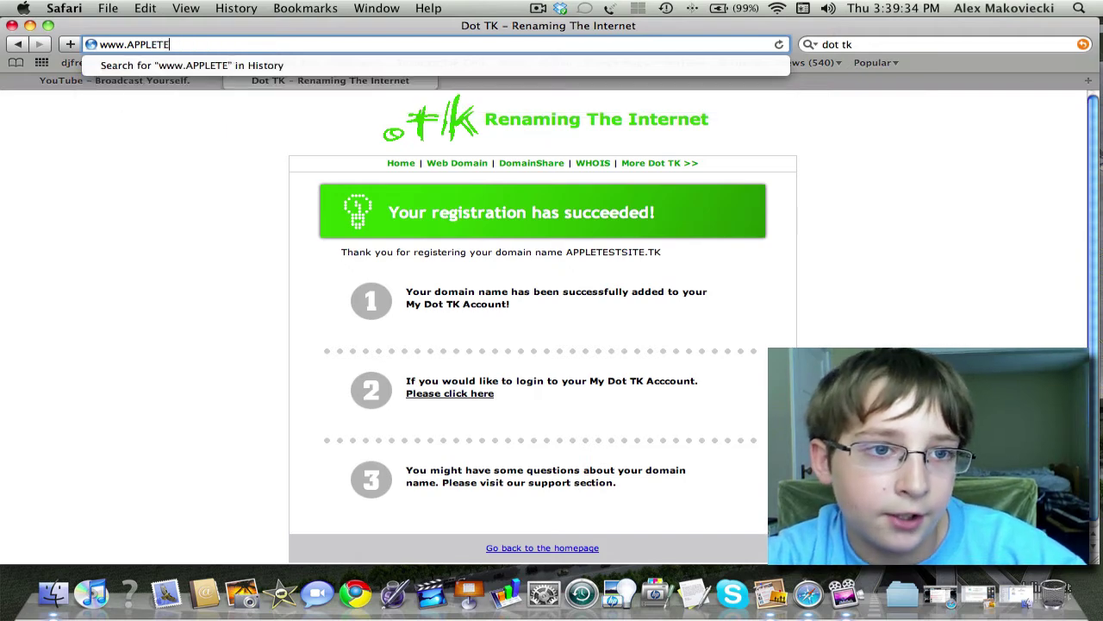
type("STSITE")
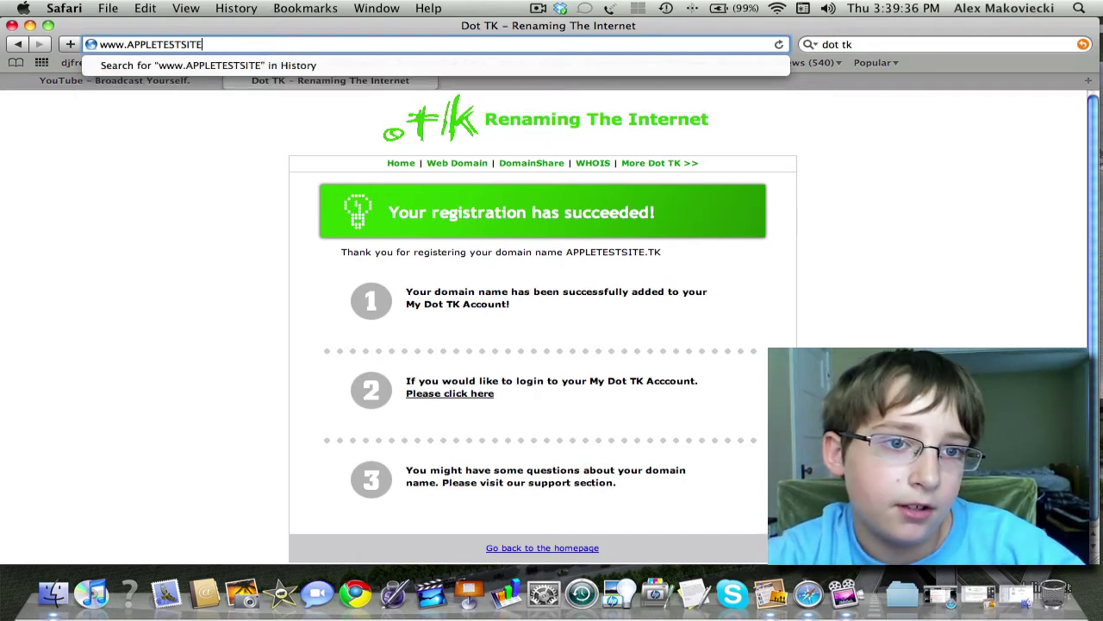
type(".tk")
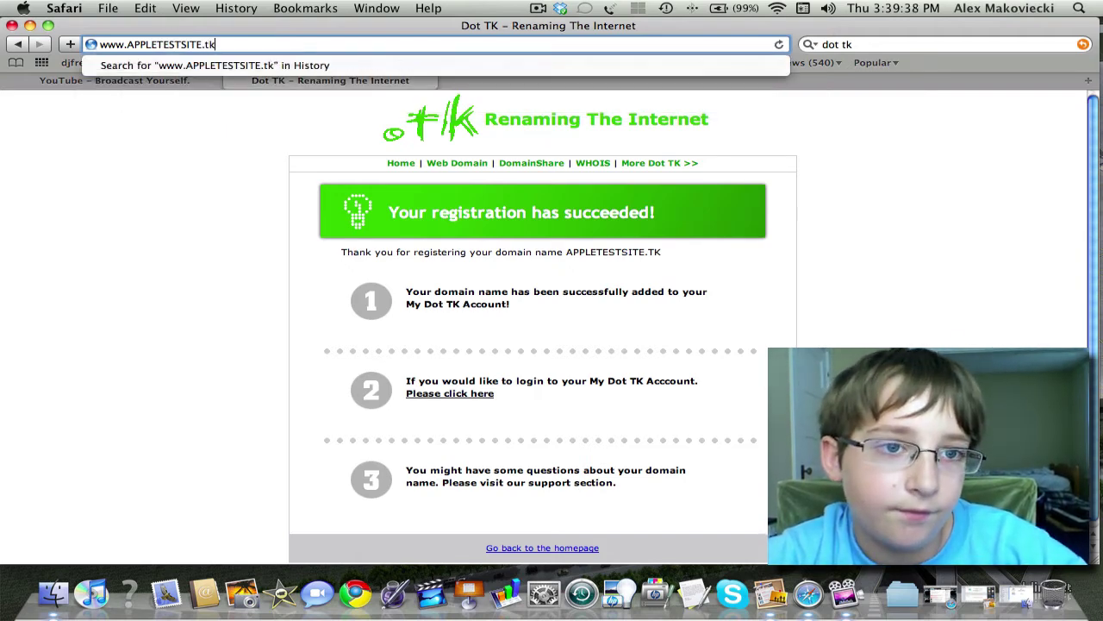
key("Return")
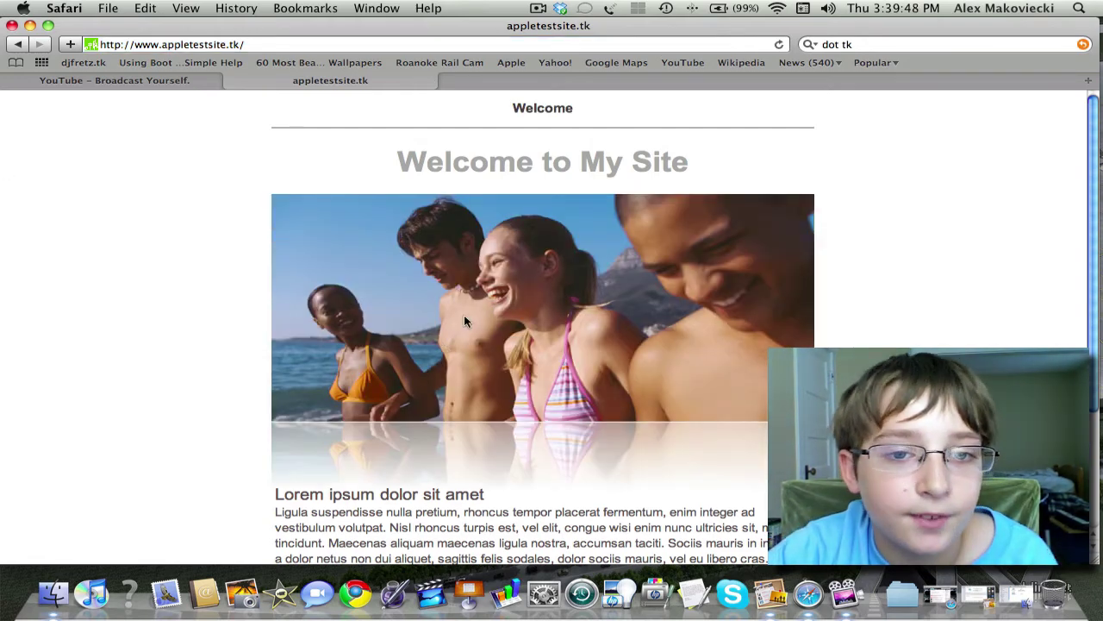
Scroll through appletestsite.tk, then close its tab to return to the YouTube playlist page.
scroll(468, 294, "down", 2)
scroll(468, 299, "down", 5)
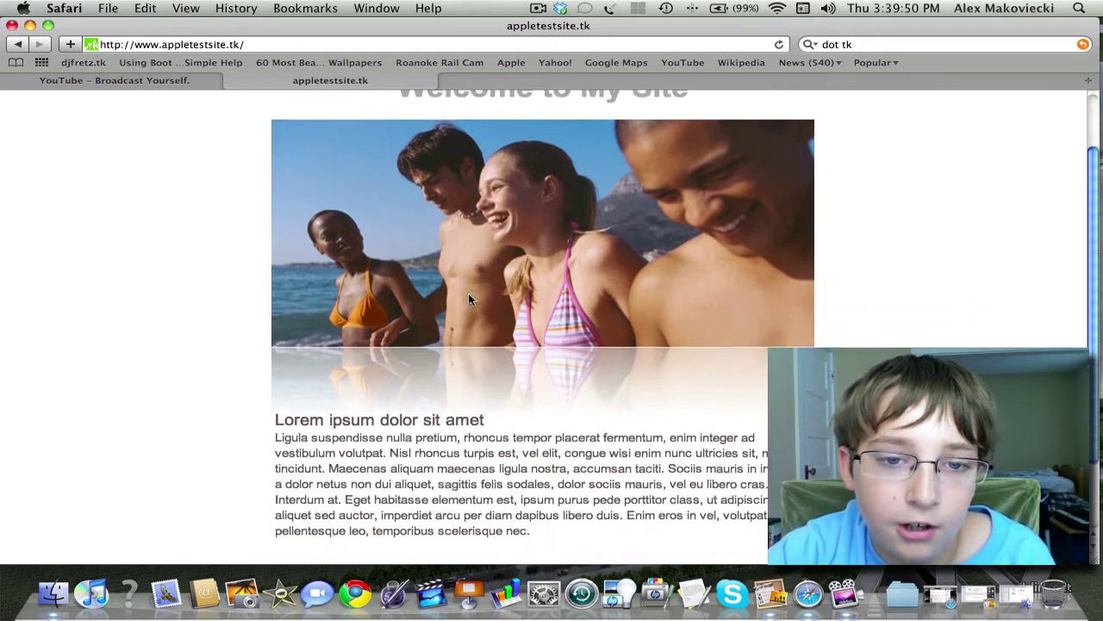
scroll(455, 354, "up", 4)
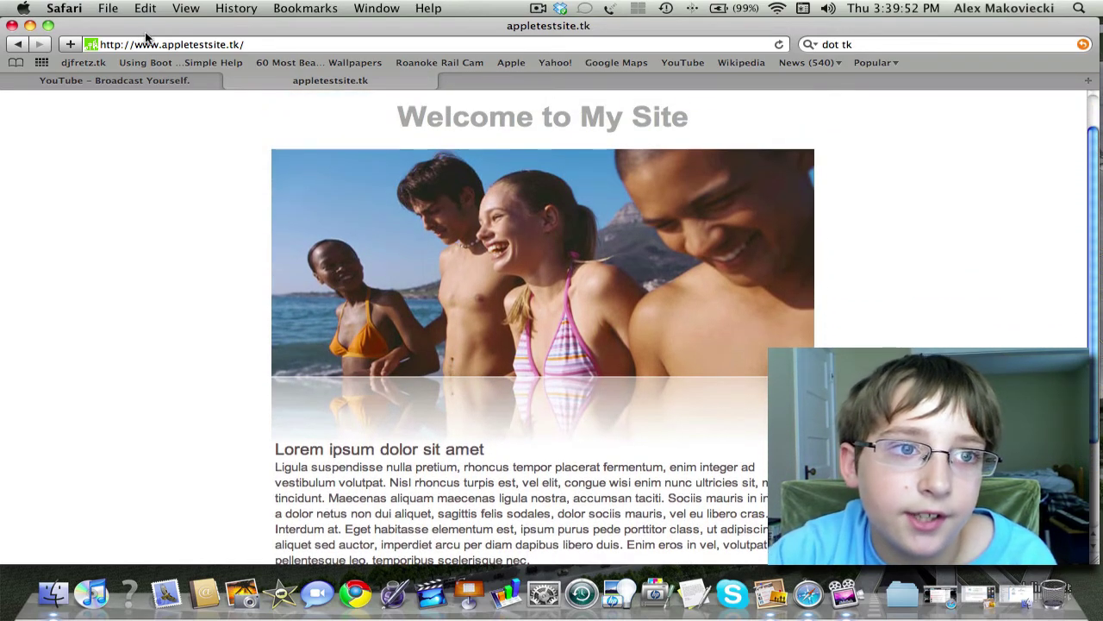
left_click(234, 81)
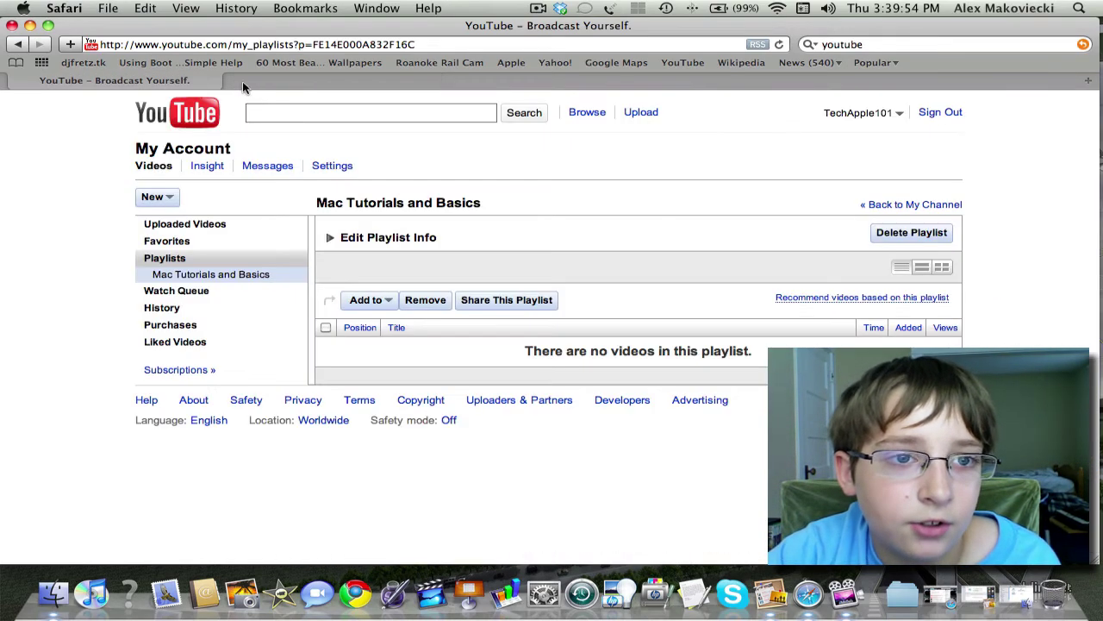